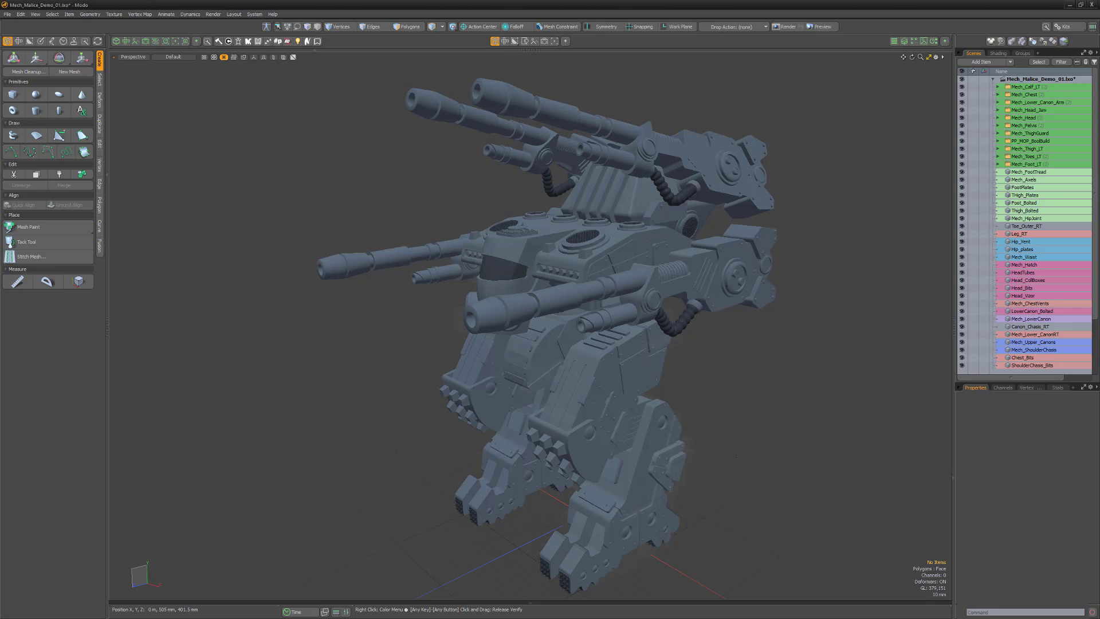
Open the System menu to reach the Open User Folder command
left_click(252, 14)
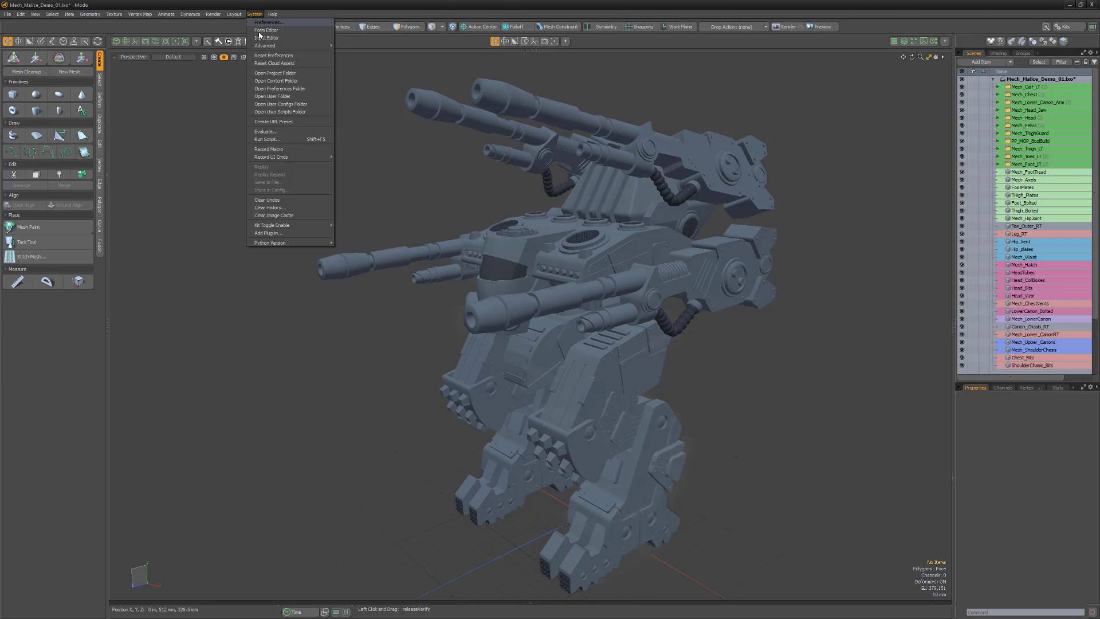
Open Modo's user folder, confirm pp_MOP_Booleans is in Kits, then close Explorer
left_click(275, 96)
double_click(326, 213)
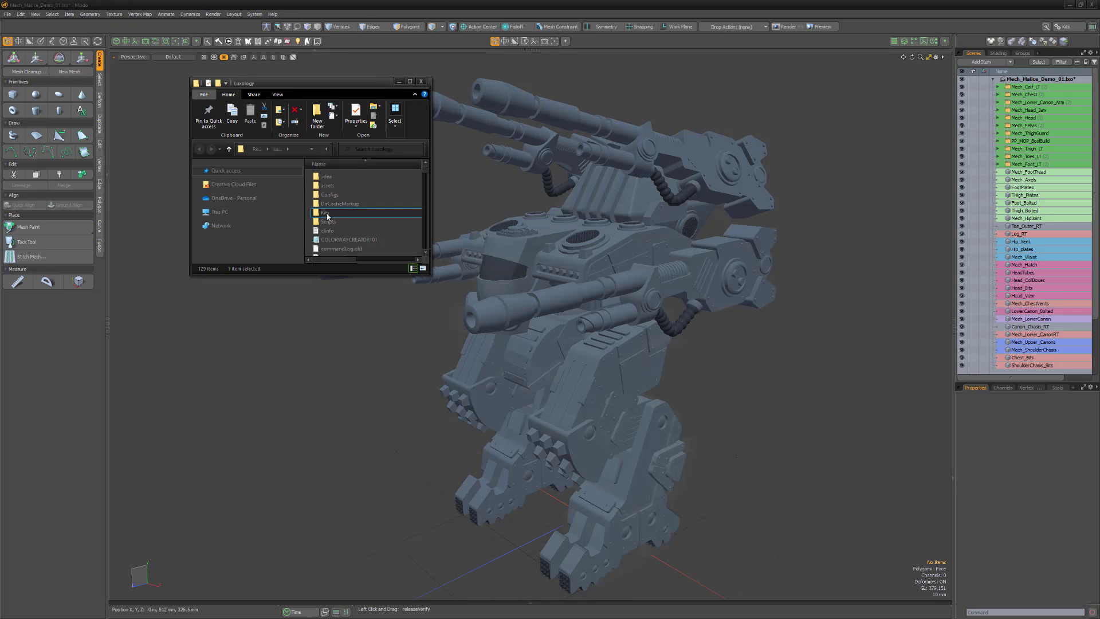
left_click(344, 231)
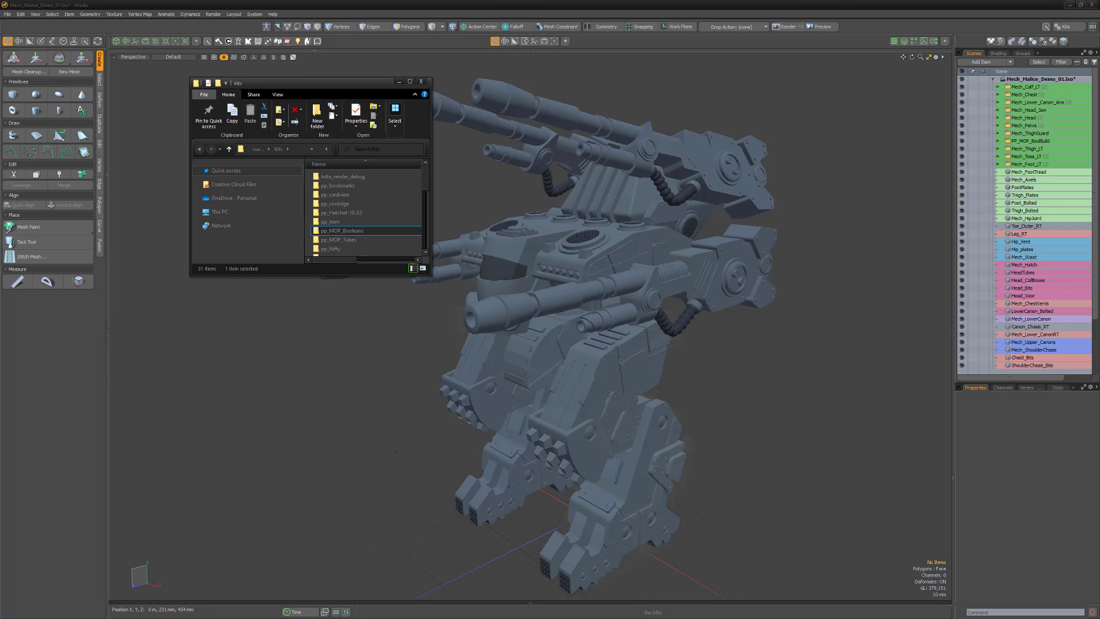
left_click(422, 84)
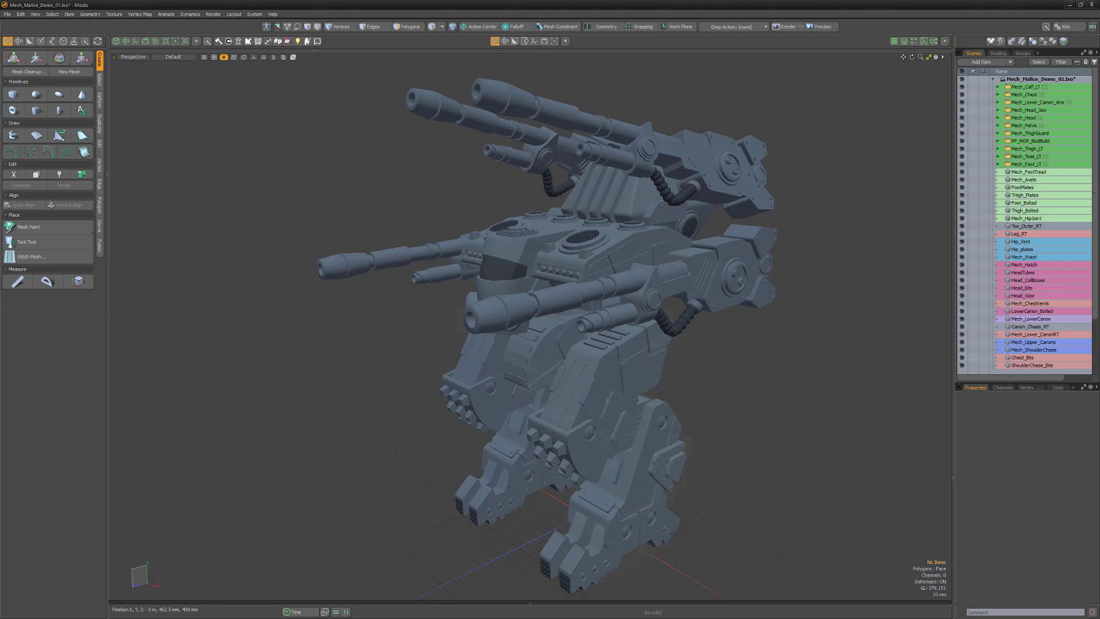
Open and dismiss the System menu, leaving Mech_Malice_Demo_01.lxo saved
left_click(254, 16)
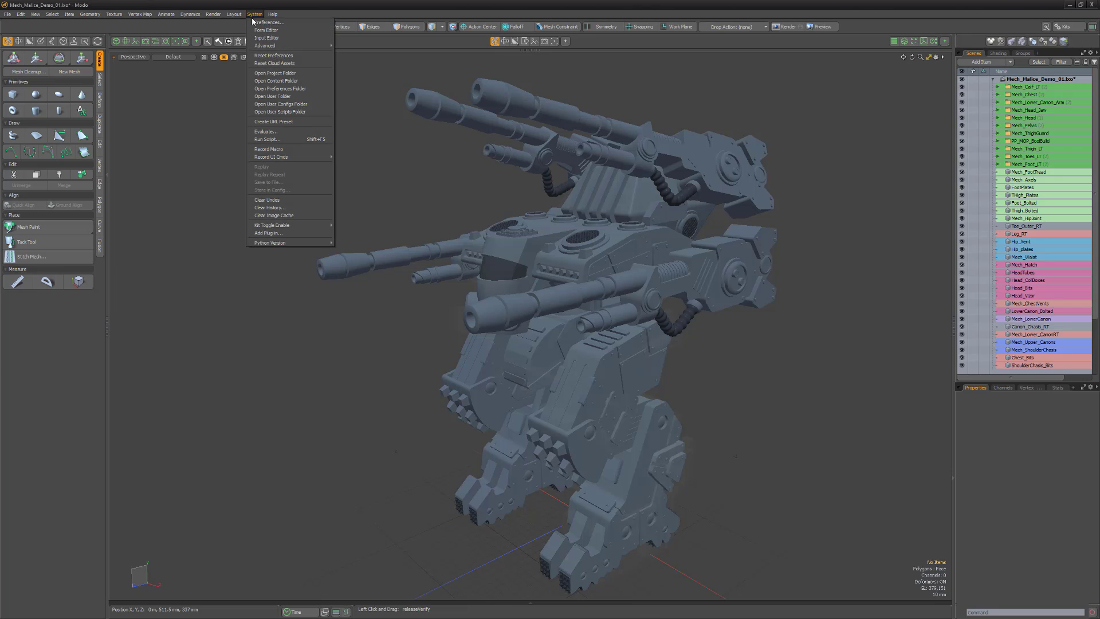
left_click(278, 58)
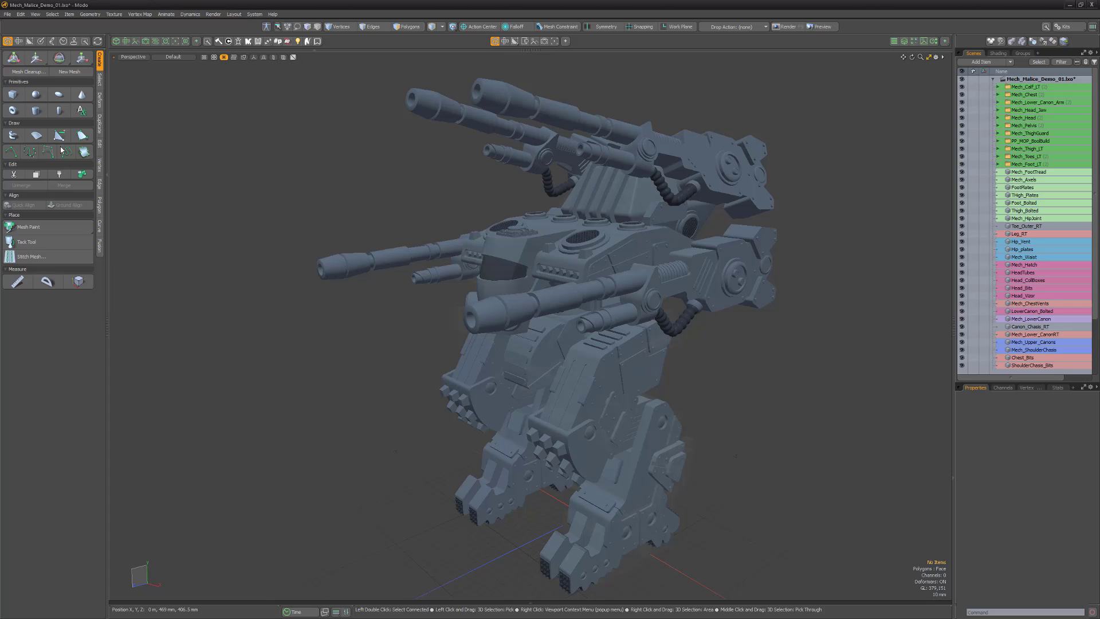
Open the PP MOP Booleans v3.0 form from the Kits menu and float it at the left
left_click(1065, 27)
left_click(921, 56)
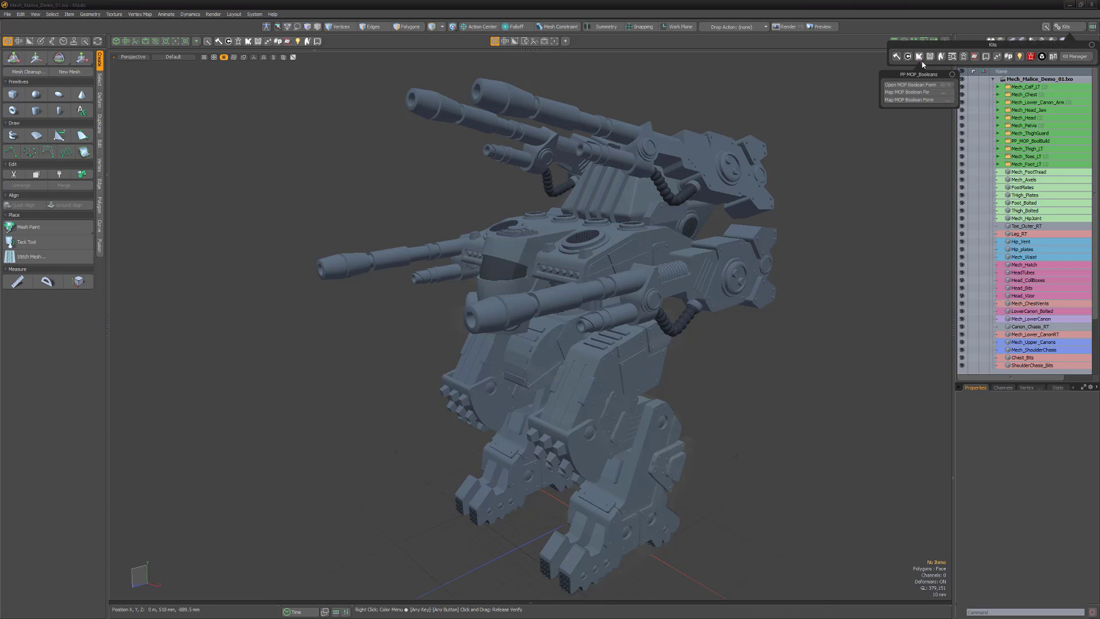
left_click(930, 87)
key("alt+m")
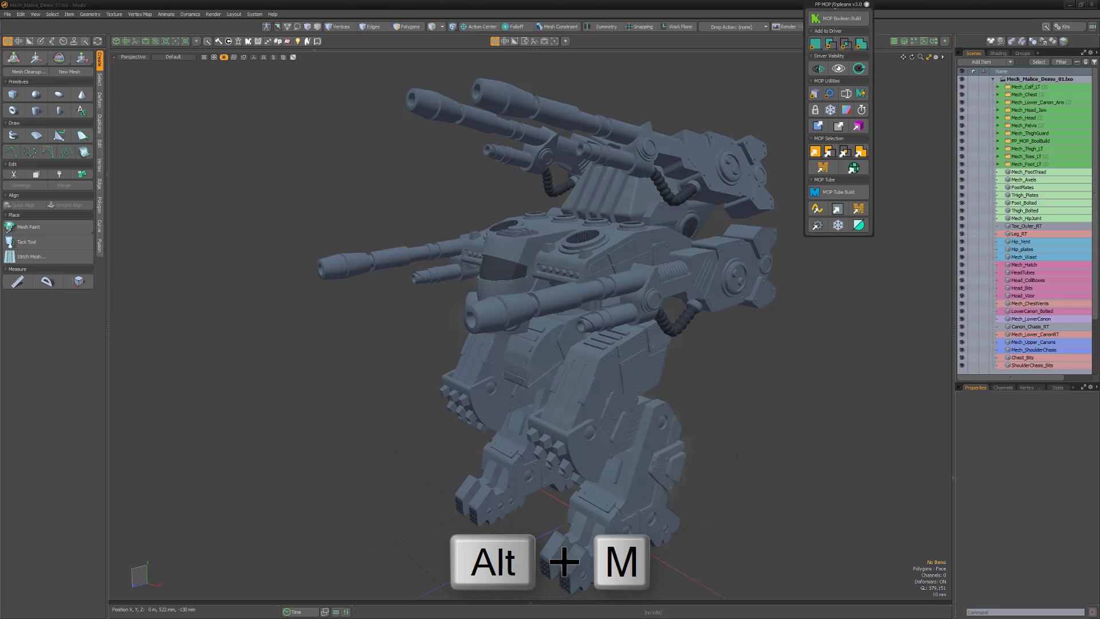
key("alt+m")
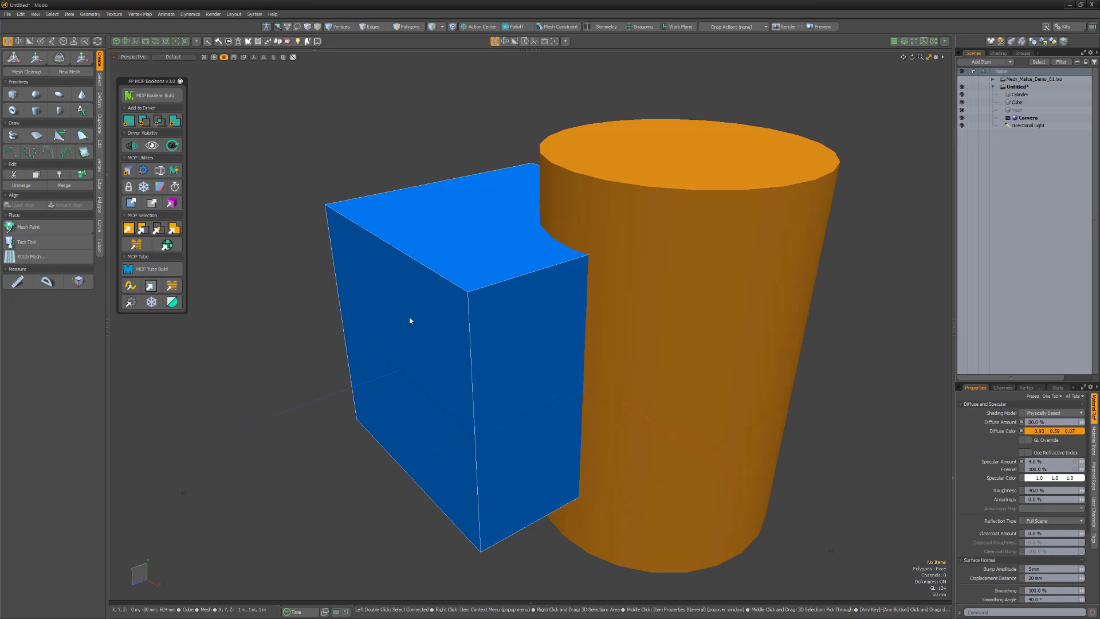
Select the blue cube and run MOP Boolean Build to add a PP_MOP_BoolBuild item
left_click(432, 231)
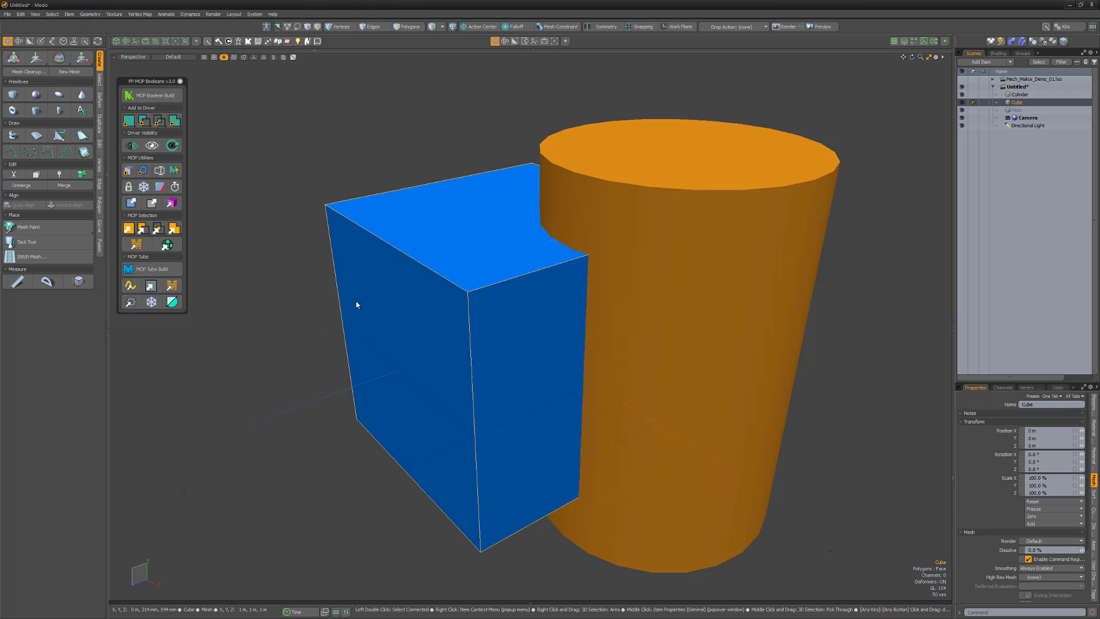
left_click(148, 95)
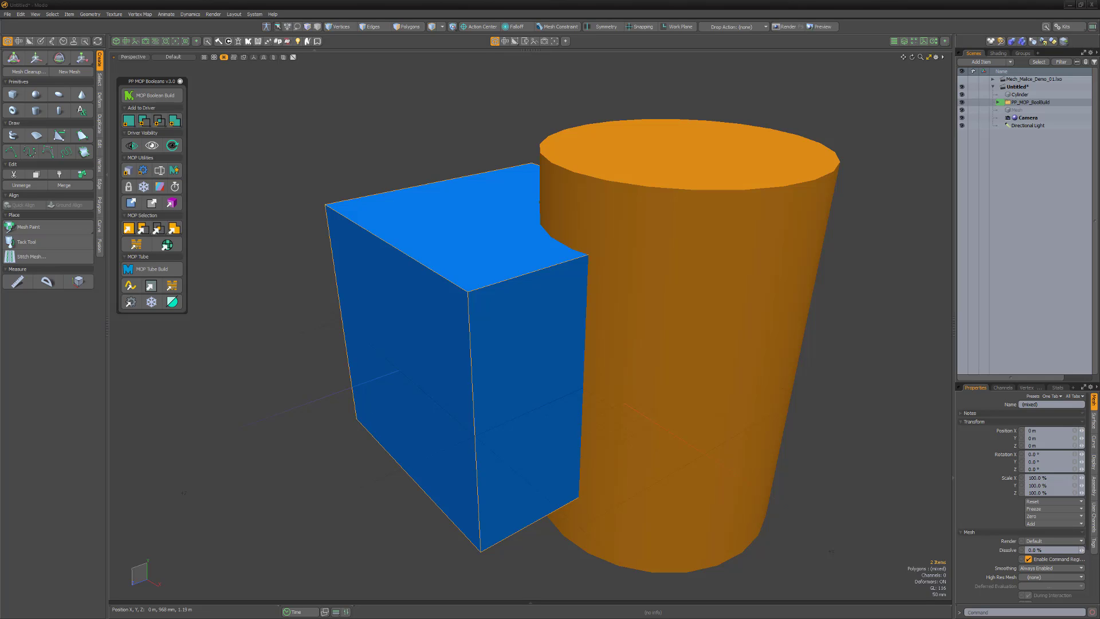
mouse_move(920, 101)
left_mouse_down()
mouse_move(989, 103)
mouse_move(950, 132)
left_mouse_up()
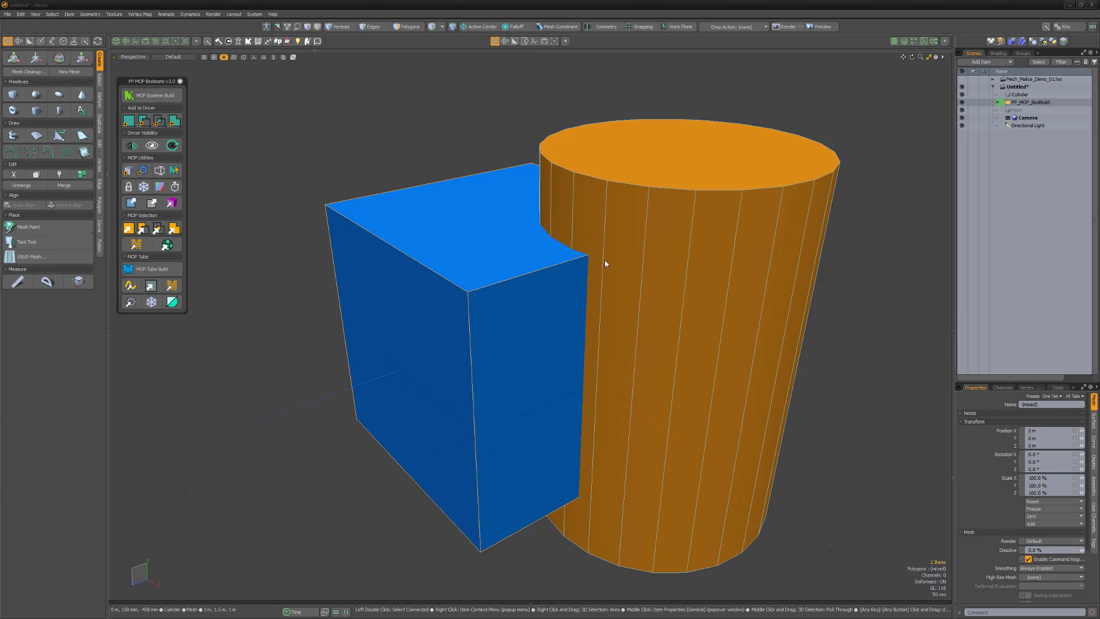
Select the orange cylinder and blue box, then browse the Subtract, Intersect and Union driver options
left_click(643, 200)
left_click(482, 304, "shift")
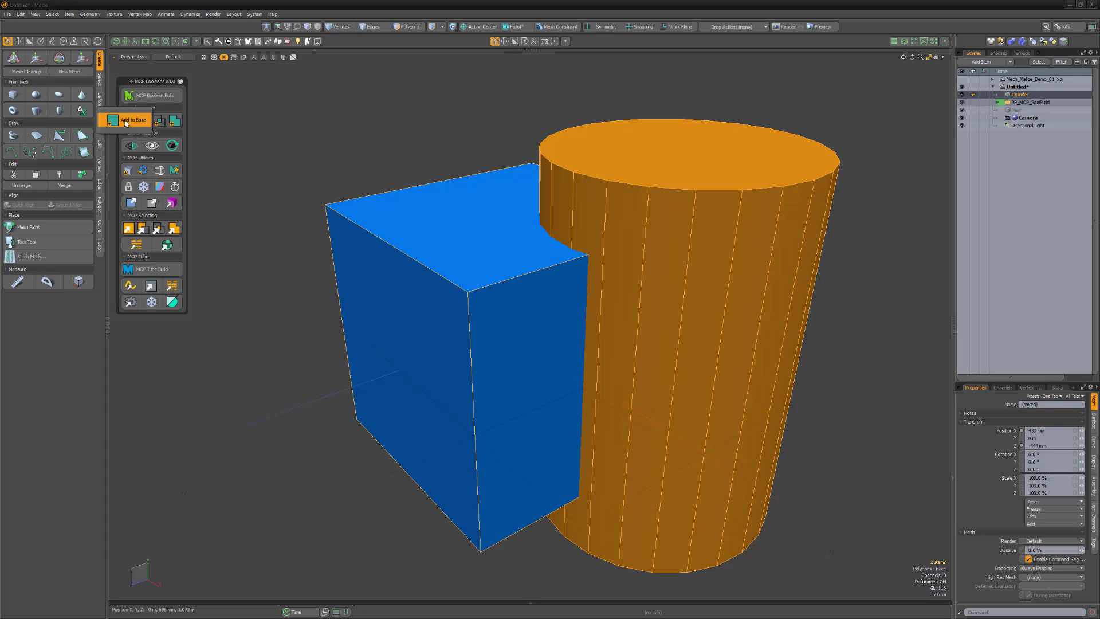
left_click(146, 125)
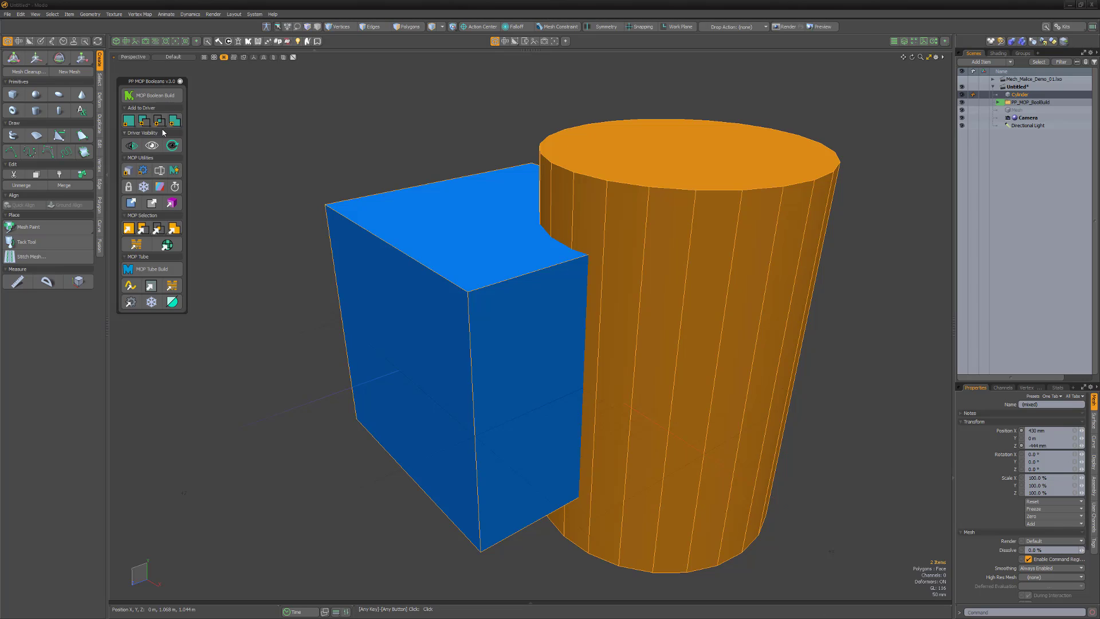
left_click(160, 121)
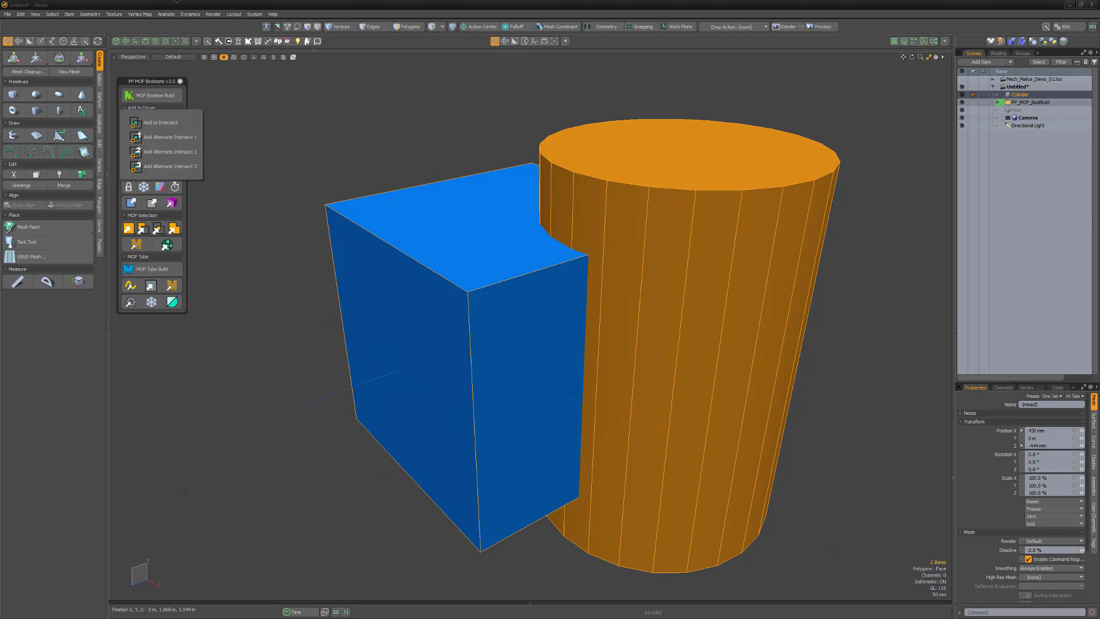
left_click(129, 120)
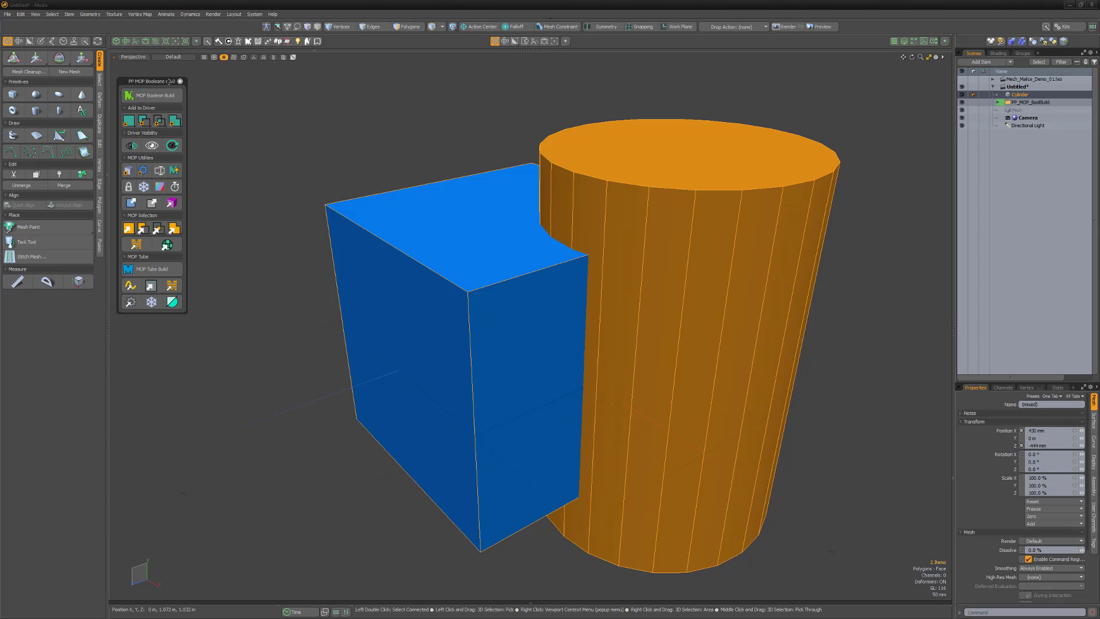
Add the cylinder as a subtract driver, move it deeper into the cube, and hide it
left_click(144, 120)
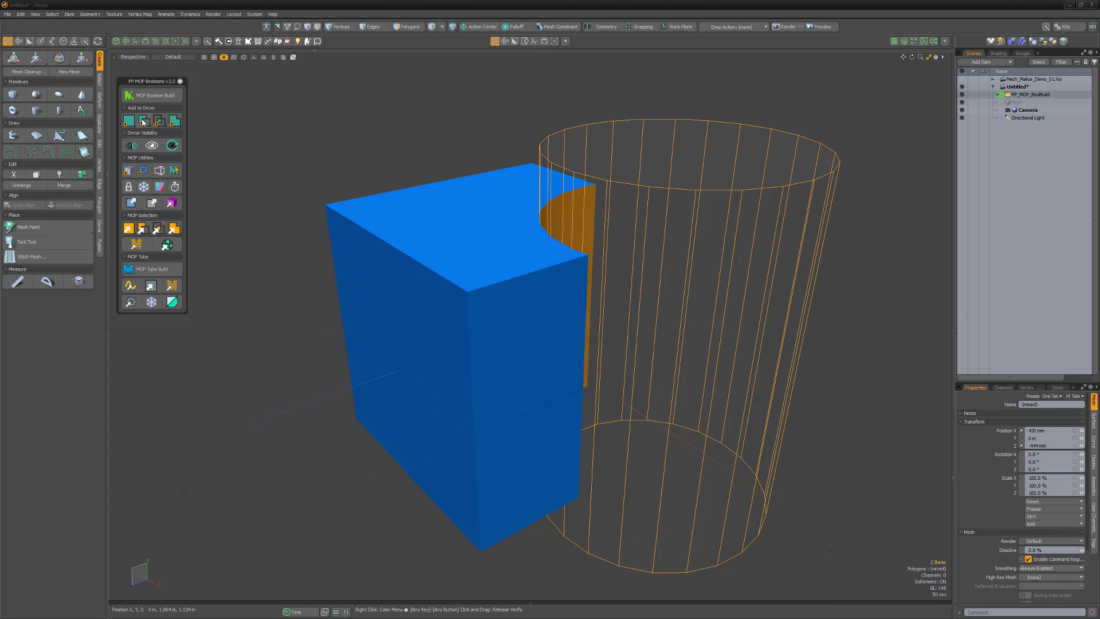
left_click(737, 197)
key("w")
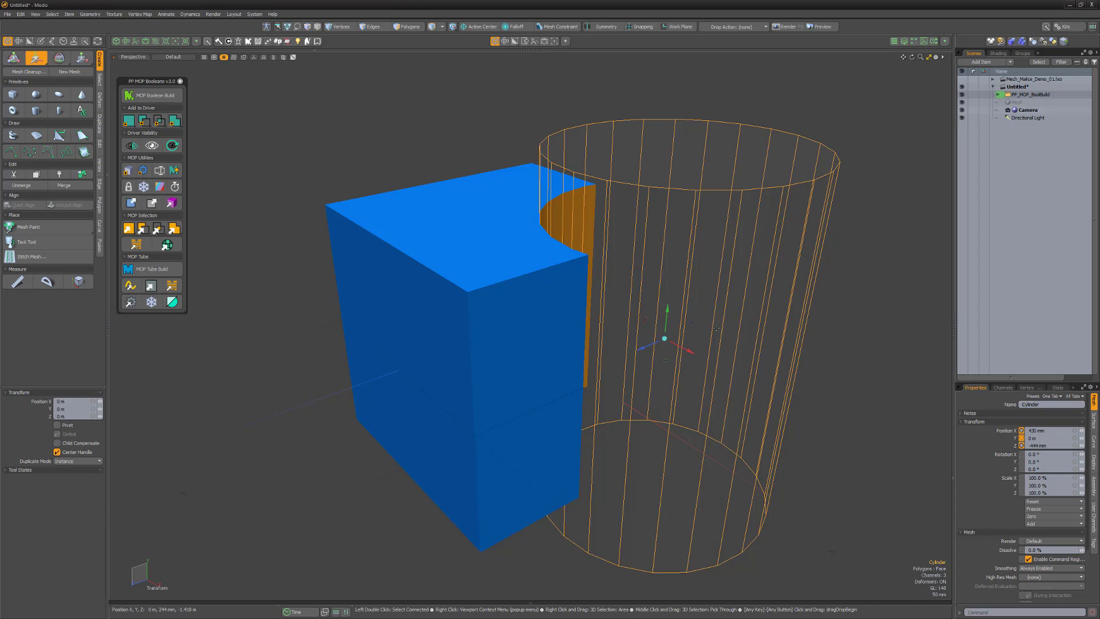
left_click_drag(665, 361, 628, 388)
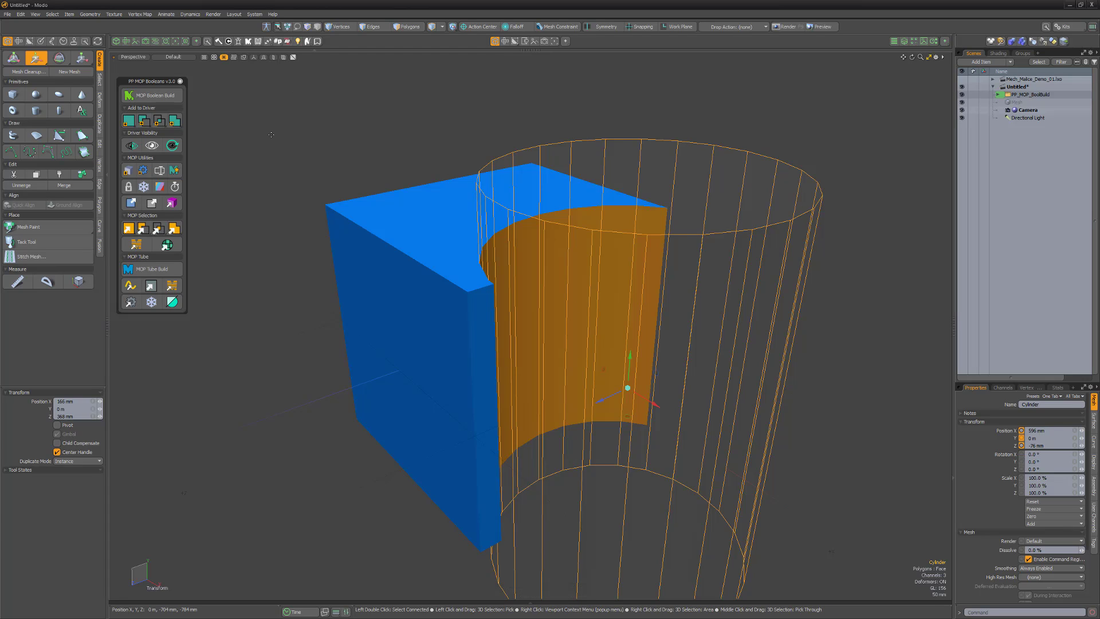
left_click(133, 147)
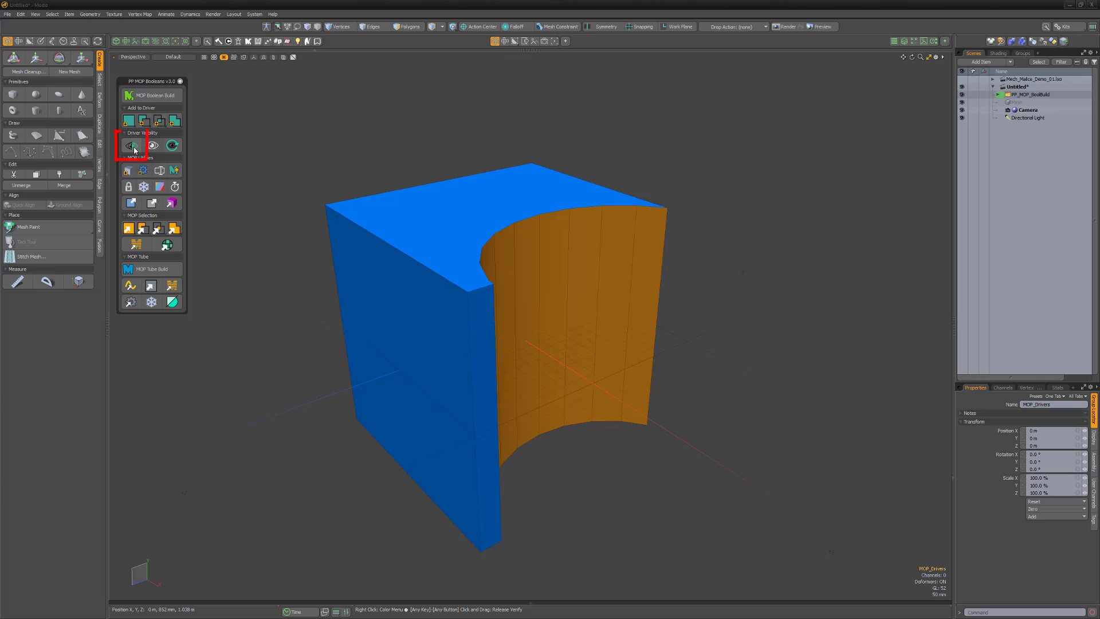
Set the cylinder driver's visibility to ghosted so it shows as a faint outline
left_click(153, 147)
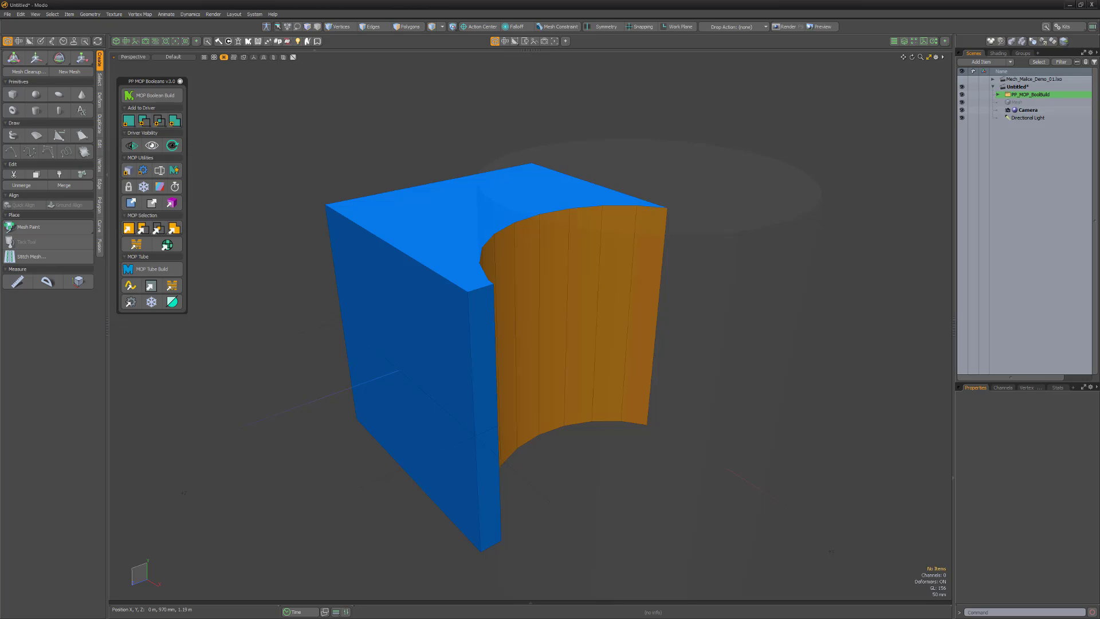
Create a new mesh item named 'Cutter' from MOP Utilities, then select the blue cube
left_click(129, 172)
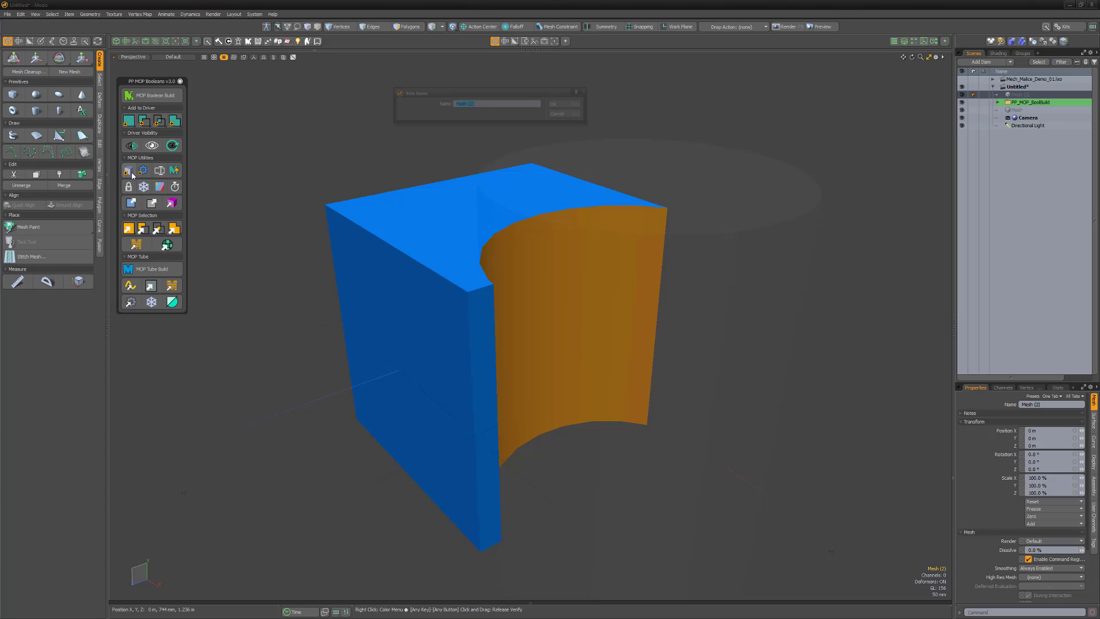
type("Cutter")
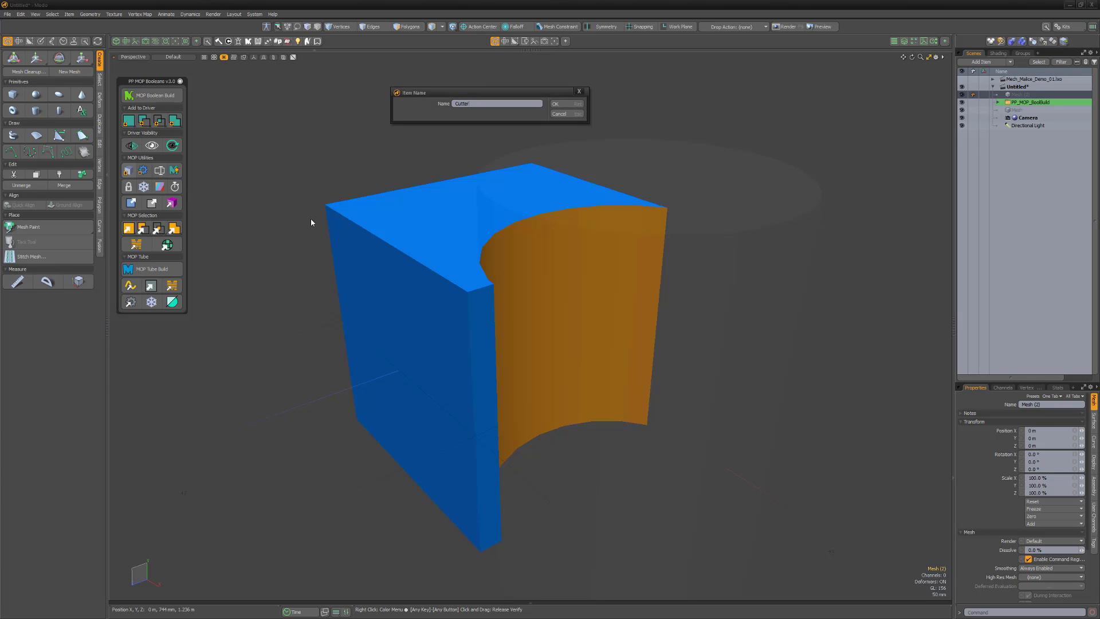
key("Return")
left_click(382, 241)
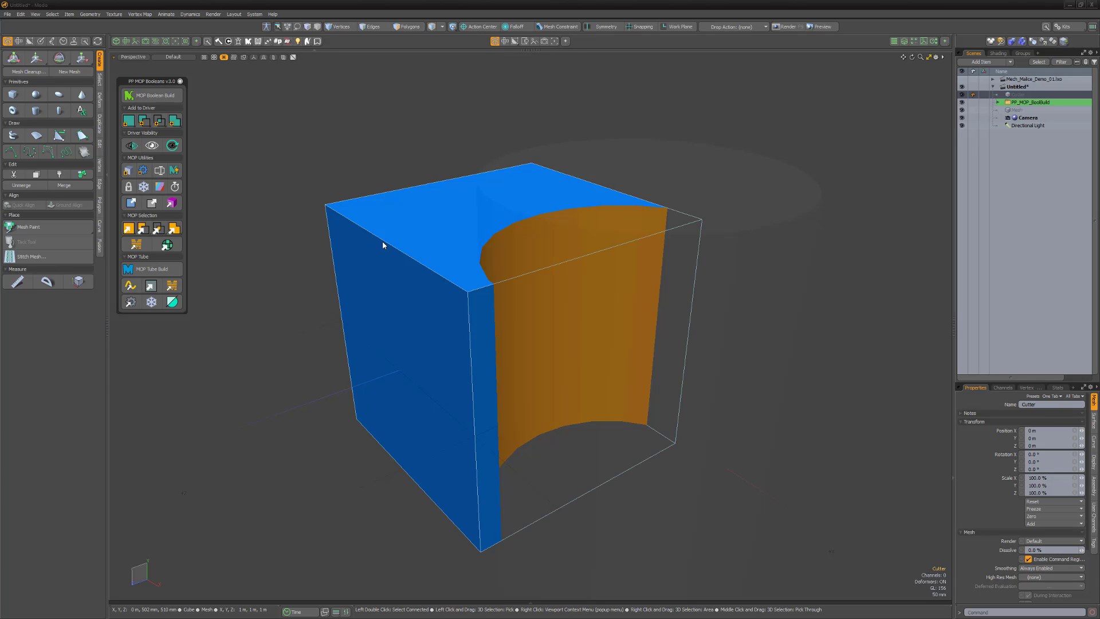
Build the boolean result into MOP_MergedMeshes and move the instanced copy up and right
left_click(136, 245)
left_click(143, 171)
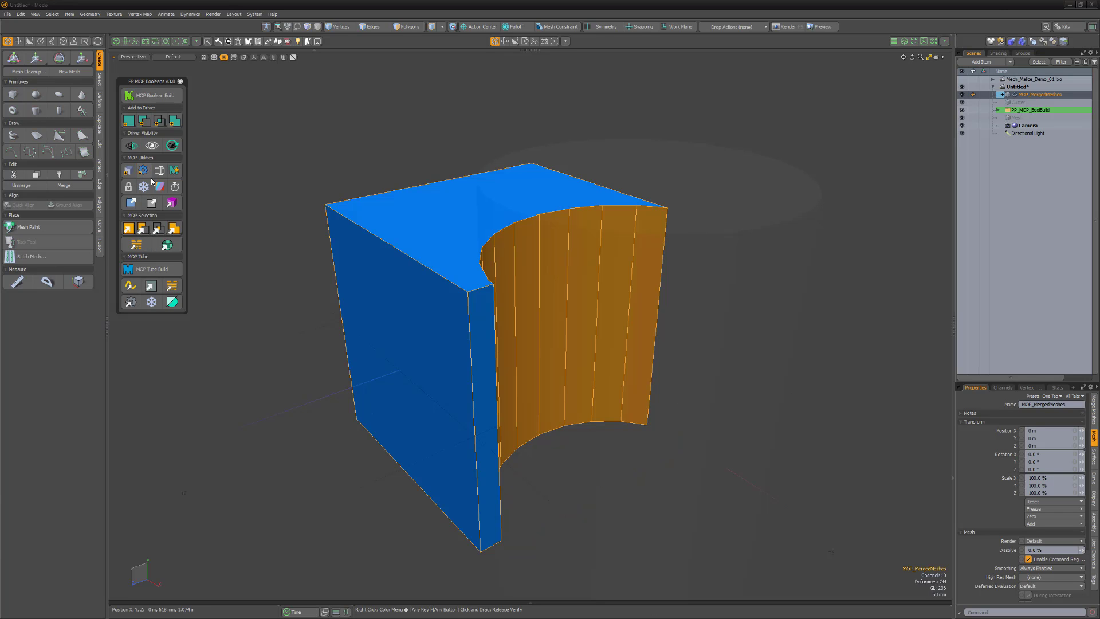
key("w")
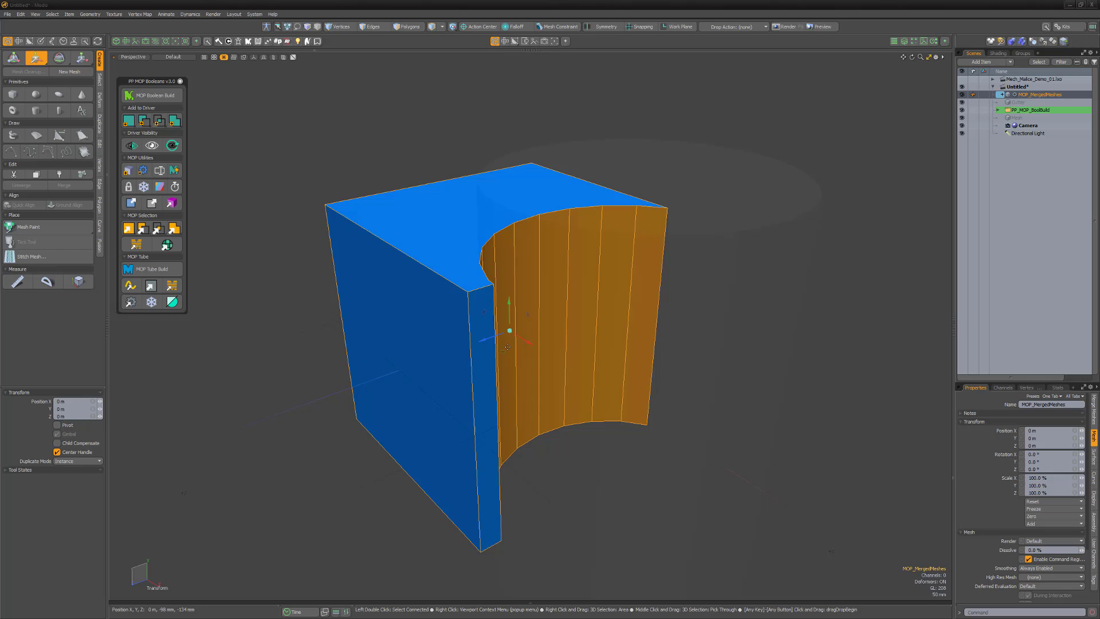
left_click_drag(509, 326, 699, 212)
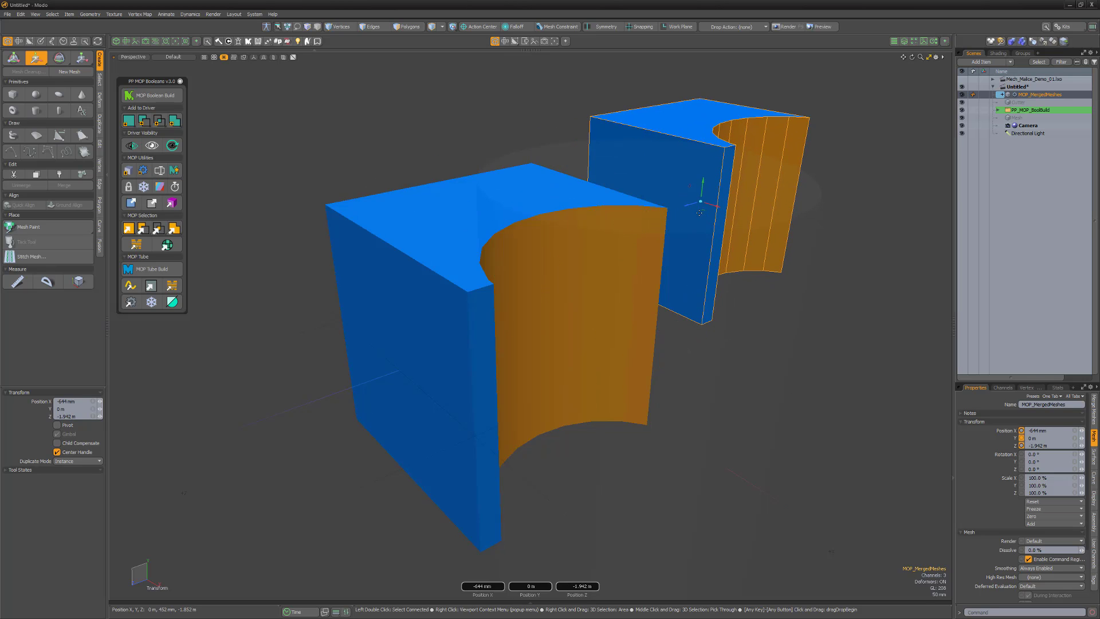
Drag the cylinder cutter left and forward so the cut enlarges, then deselect it
left_click(749, 356)
left_click_drag(624, 386, 480, 380)
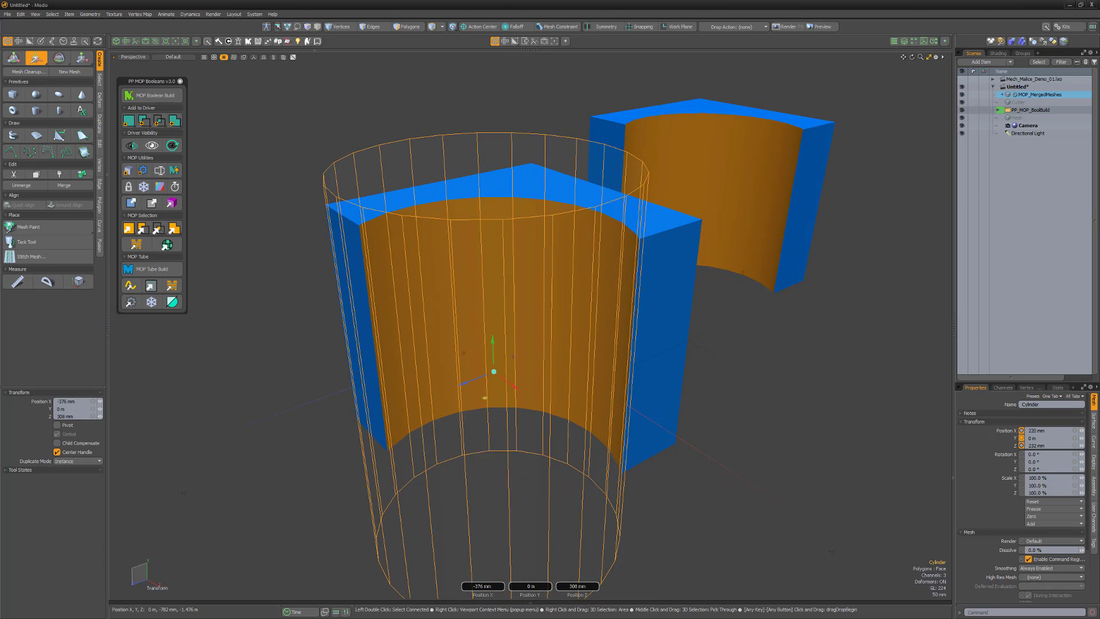
key("space")
left_click(246, 358)
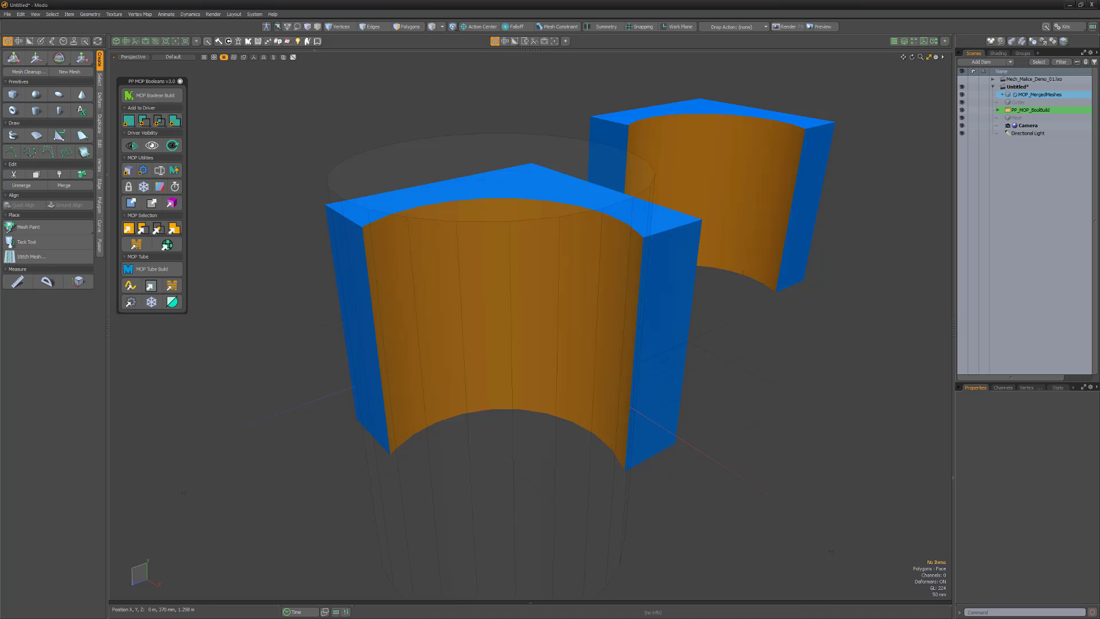
Rename the selected PP_MOP_BoolBuild item to 'MOP_Demo' through the Item Name dialog
left_click(435, 225)
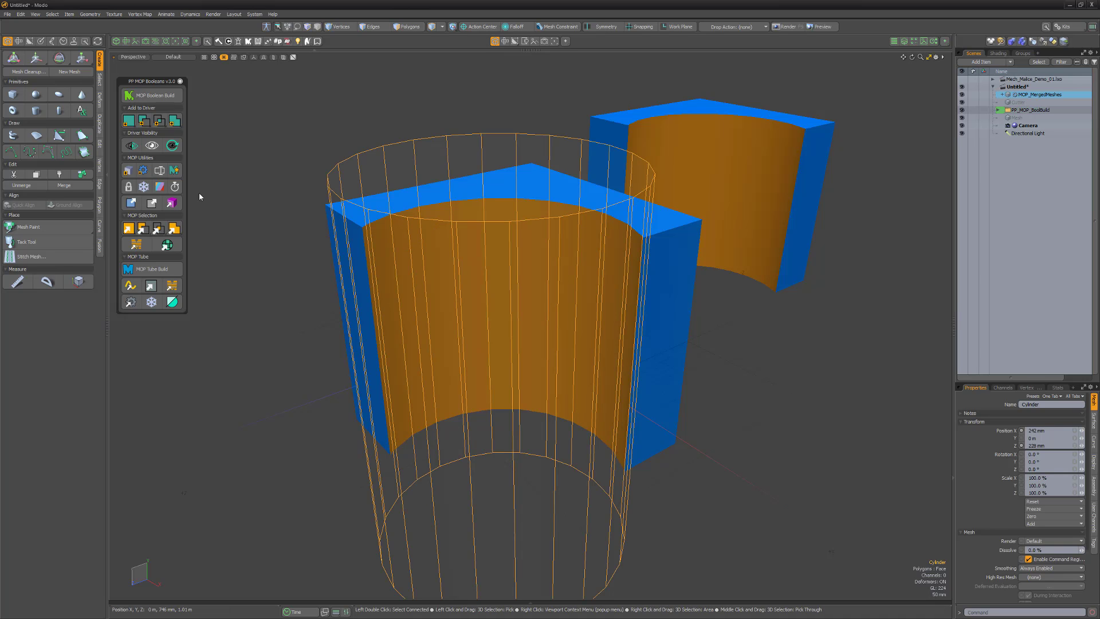
left_click(160, 171)
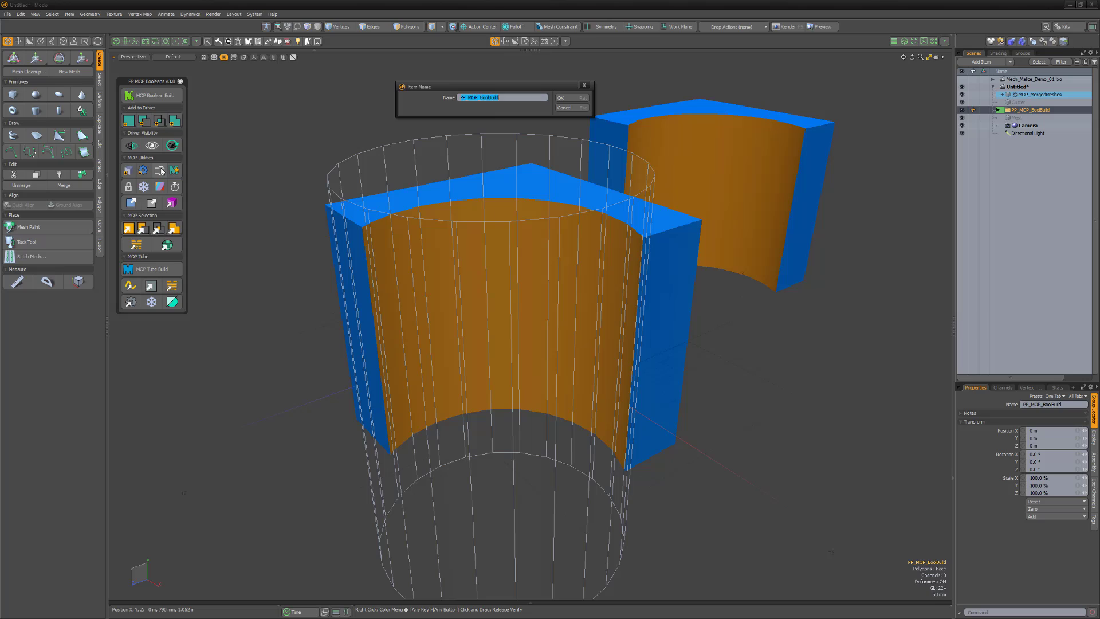
type("MOP_Demo")
key("Return")
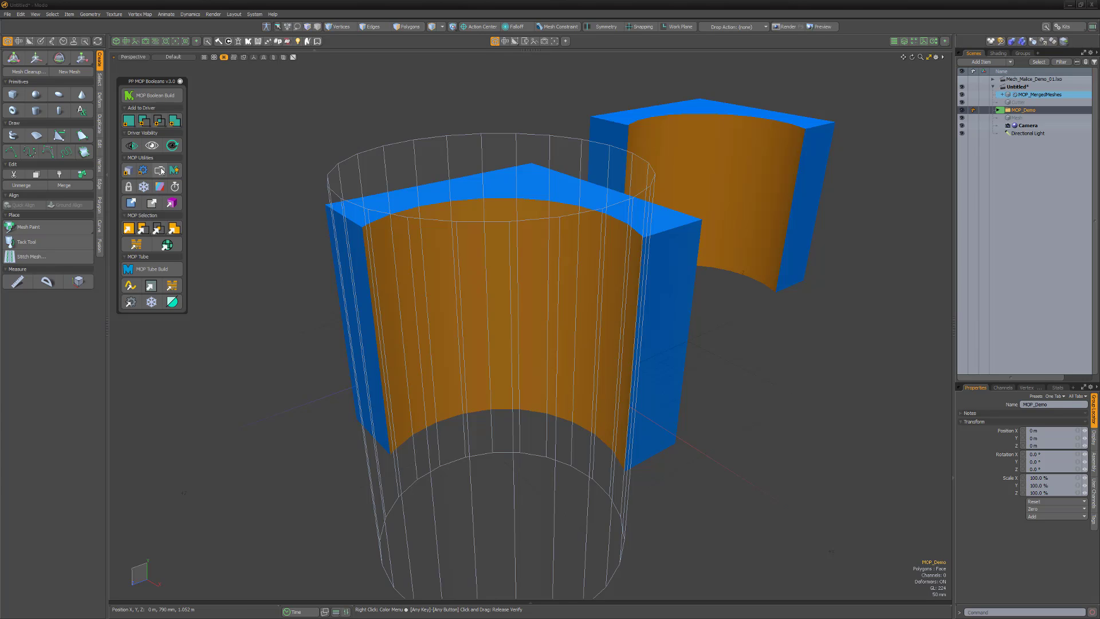
Freeze the boolean result into a separate FrozenMOP mesh and clear its polygon selection
left_click(487, 223)
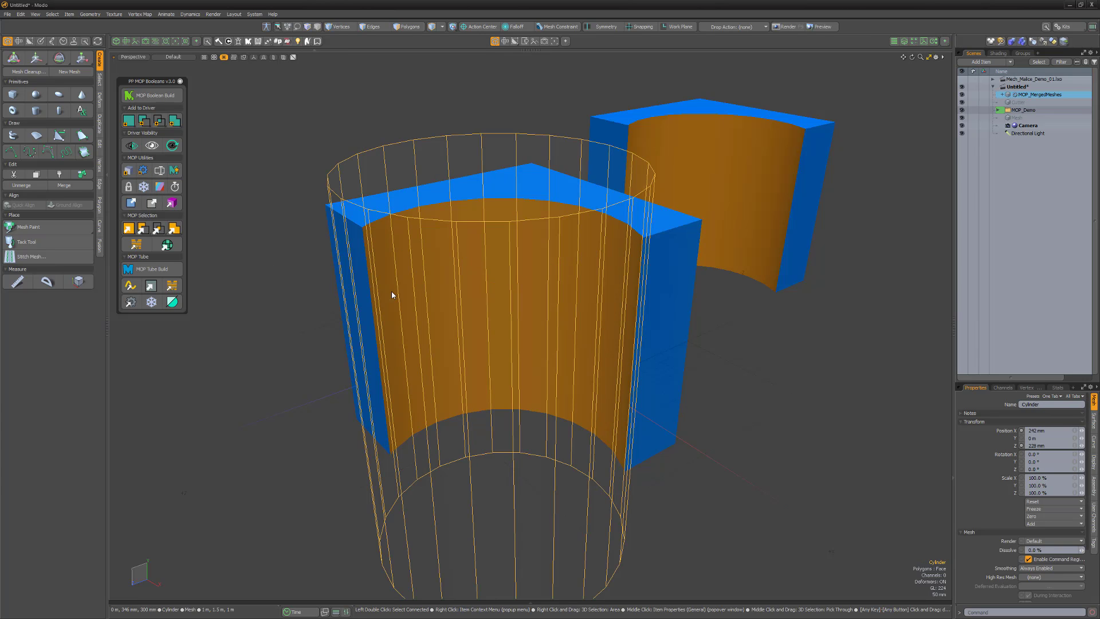
left_click(144, 187)
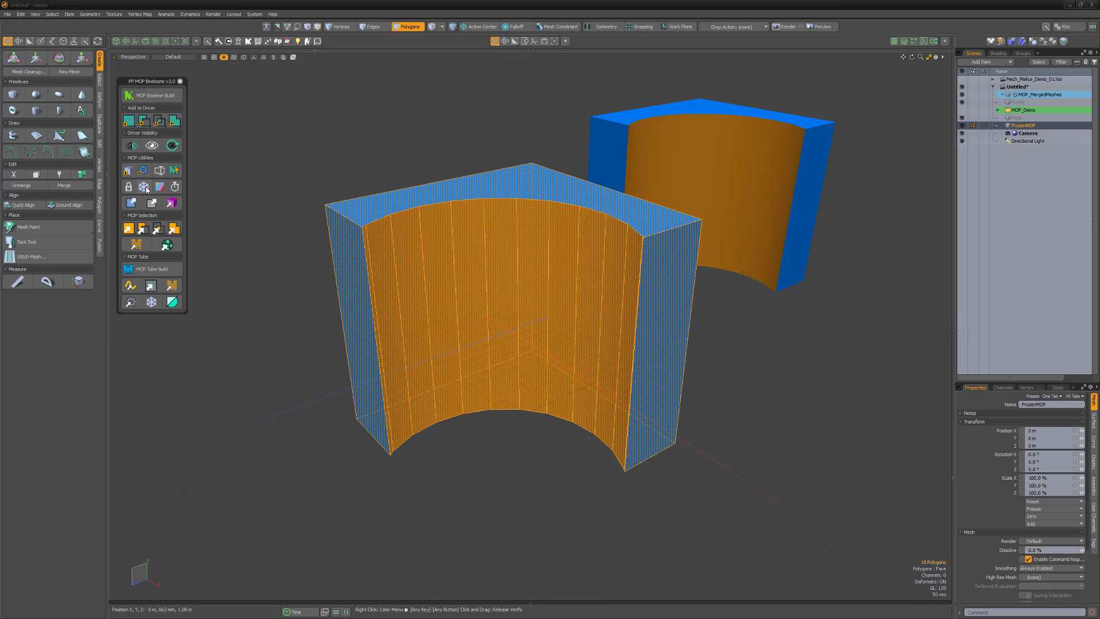
left_click(793, 373)
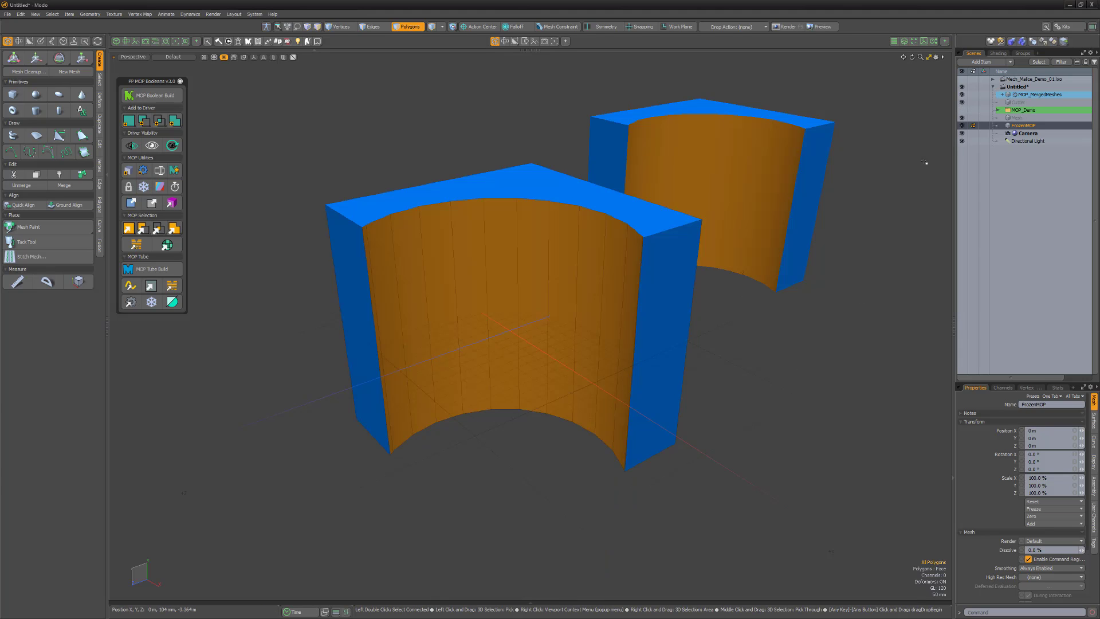
Hide FrozenMOP, show the live MOP_Demo build again, and clear the selection
left_click(961, 125)
left_click(962, 110)
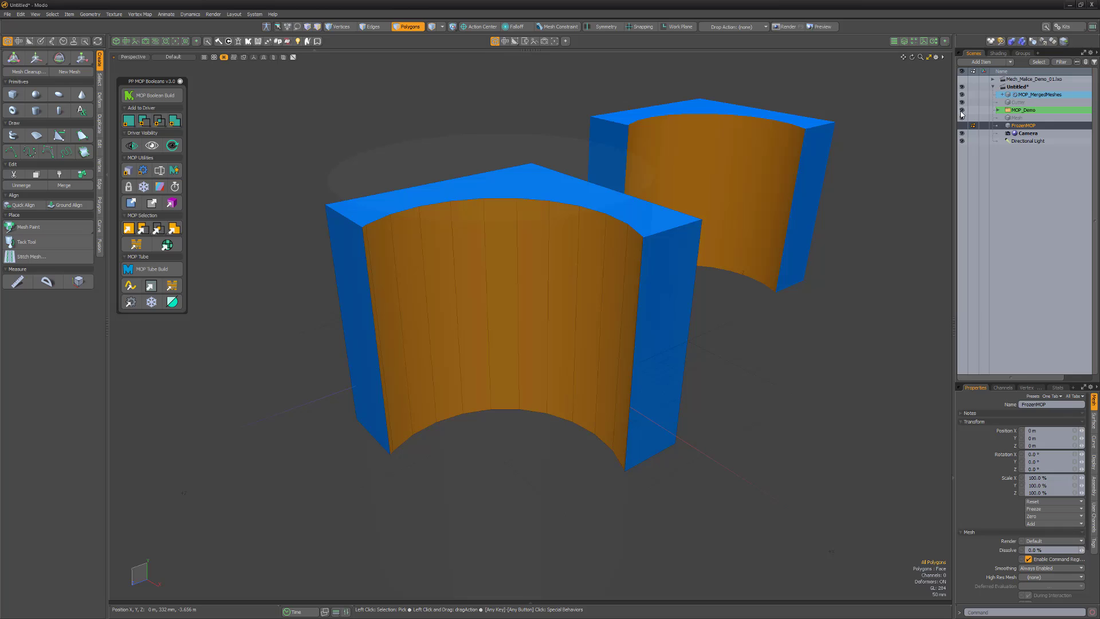
left_click(479, 210)
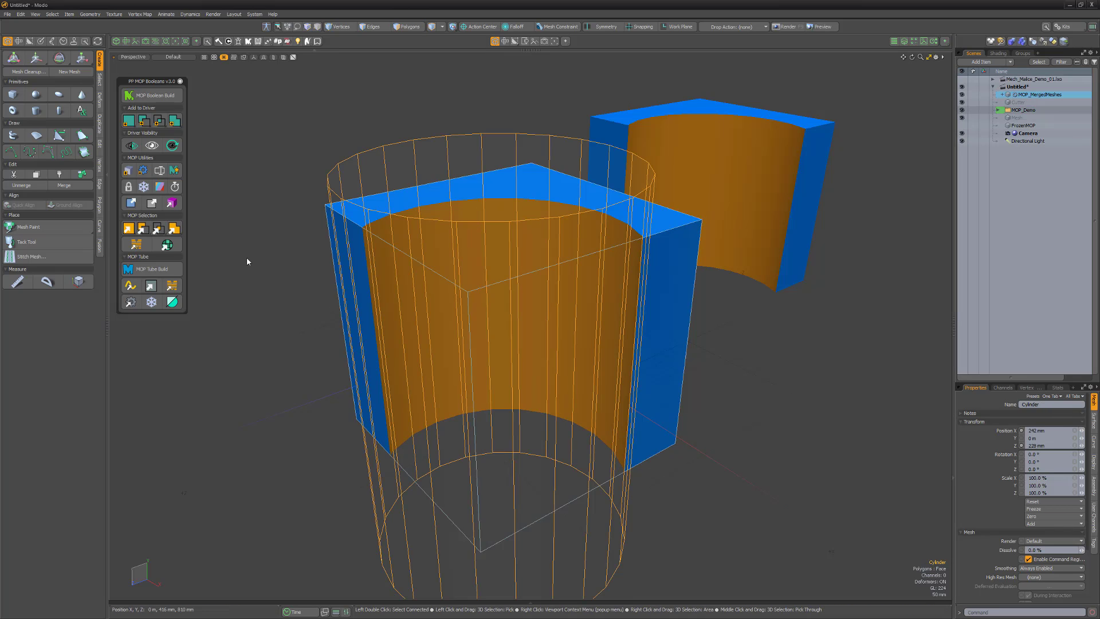
left_click(160, 186)
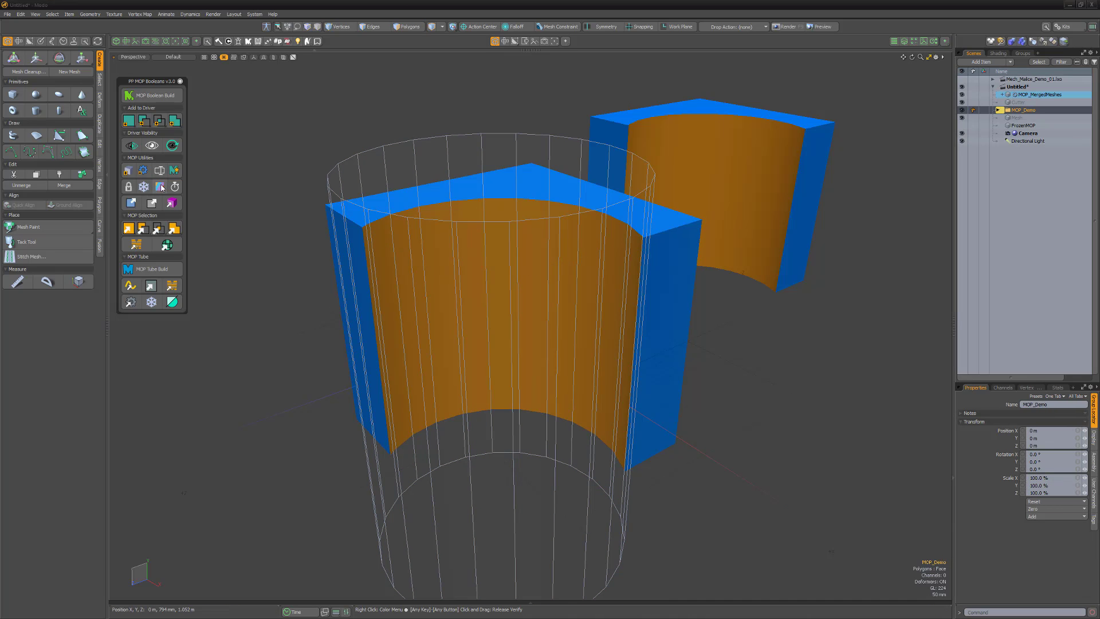
left_click(244, 263)
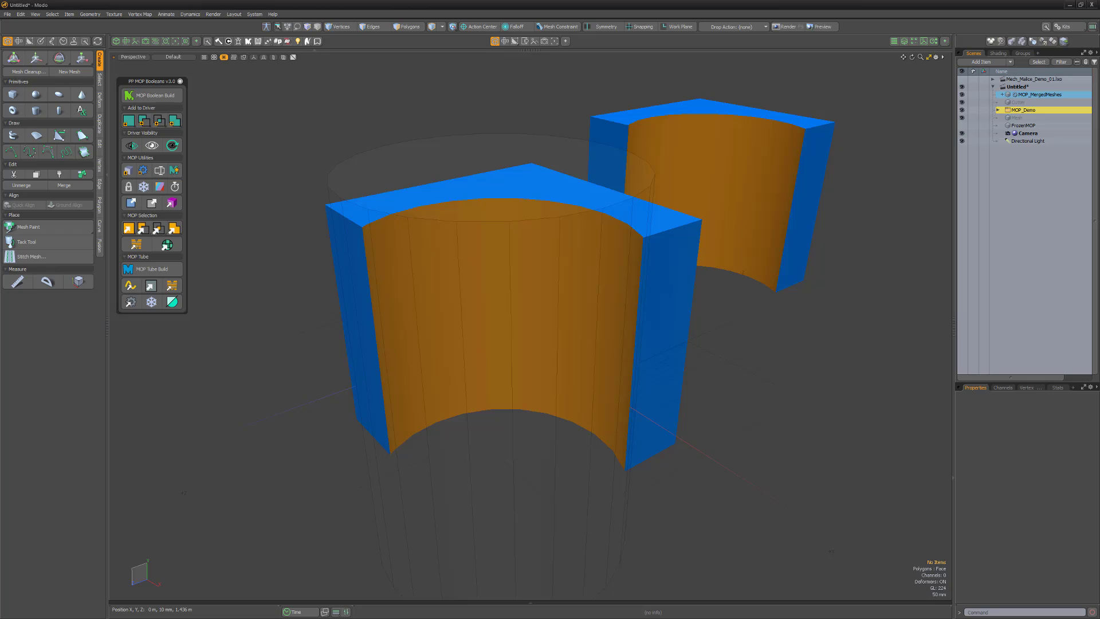
Extract the whole cutter cylinder as a new solid 36-polygon mesh item
left_click(479, 229)
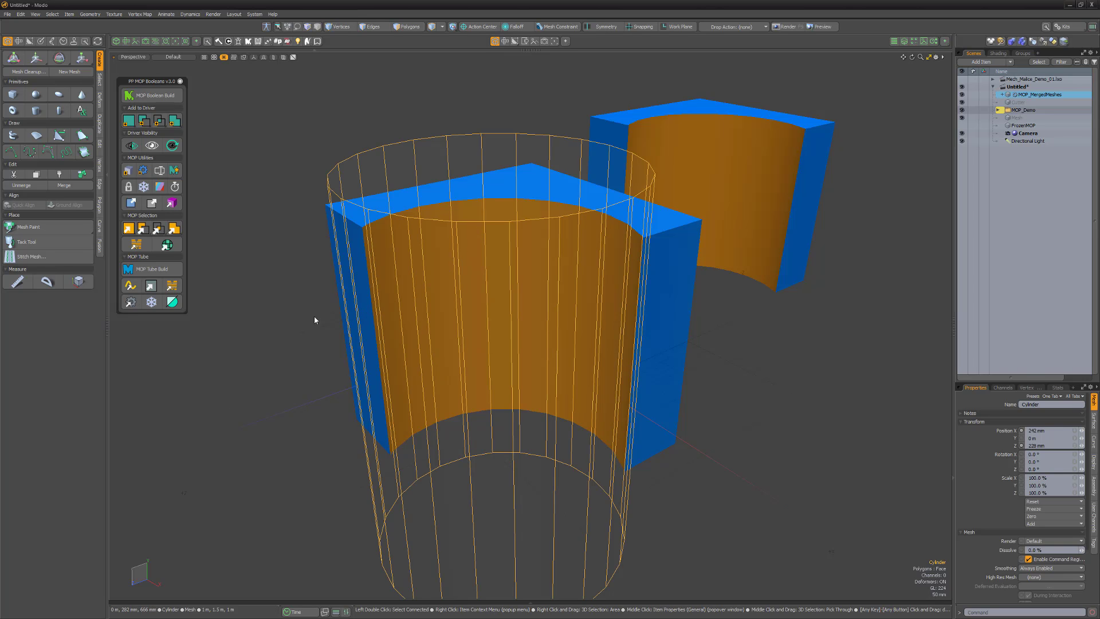
left_click(131, 203)
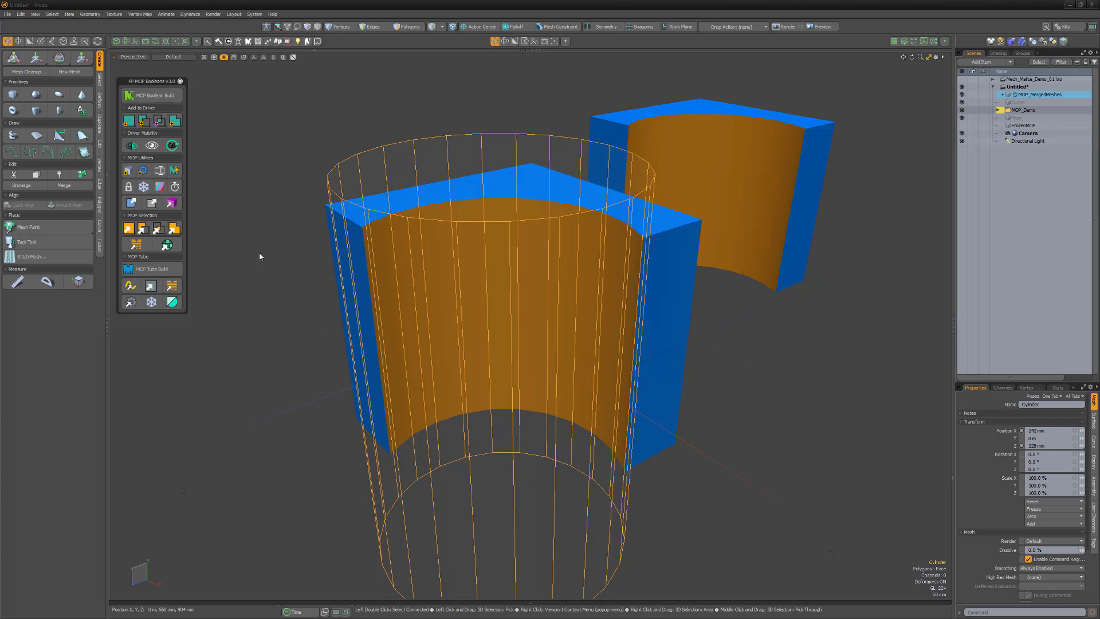
key("3")
double_click(355, 179)
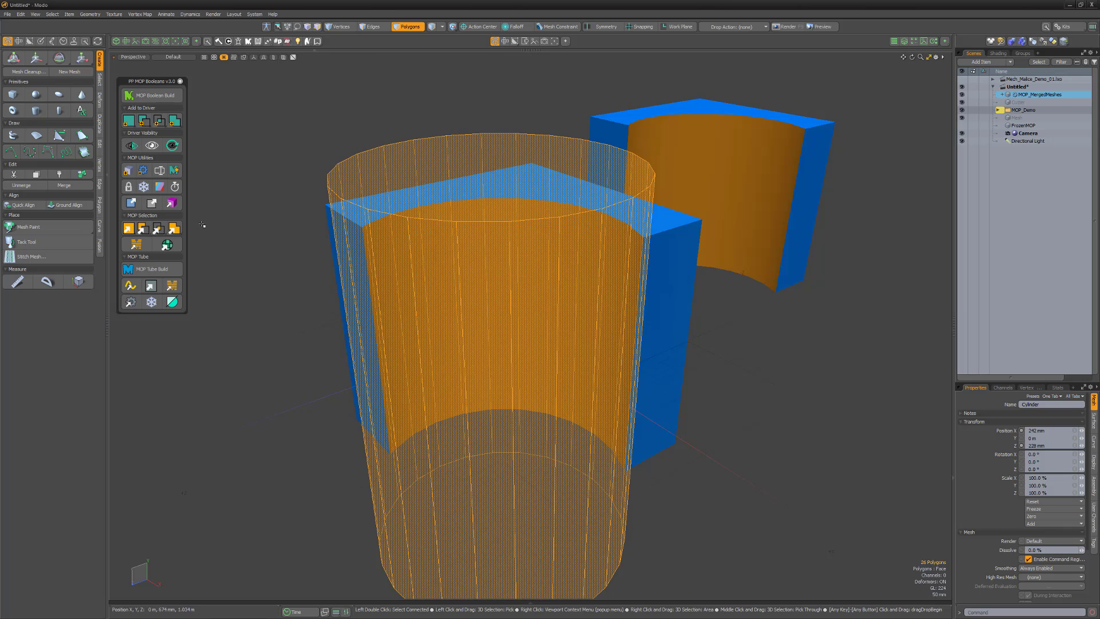
left_click(153, 204)
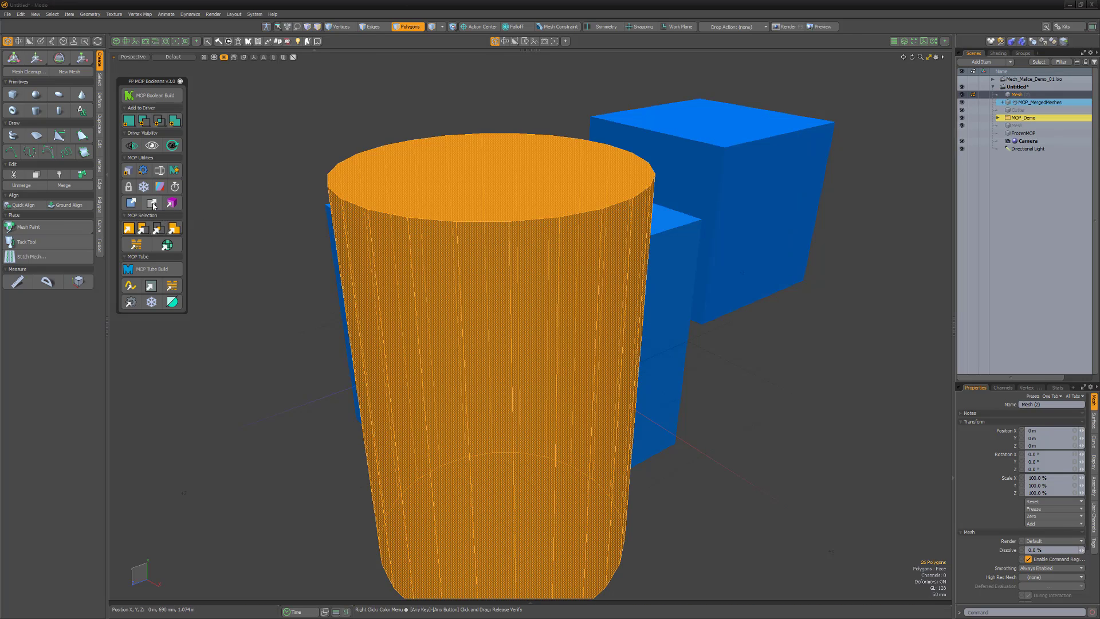
Undo the extracted mesh and add an instance of the Ball mesh item
key("ctrl+z")
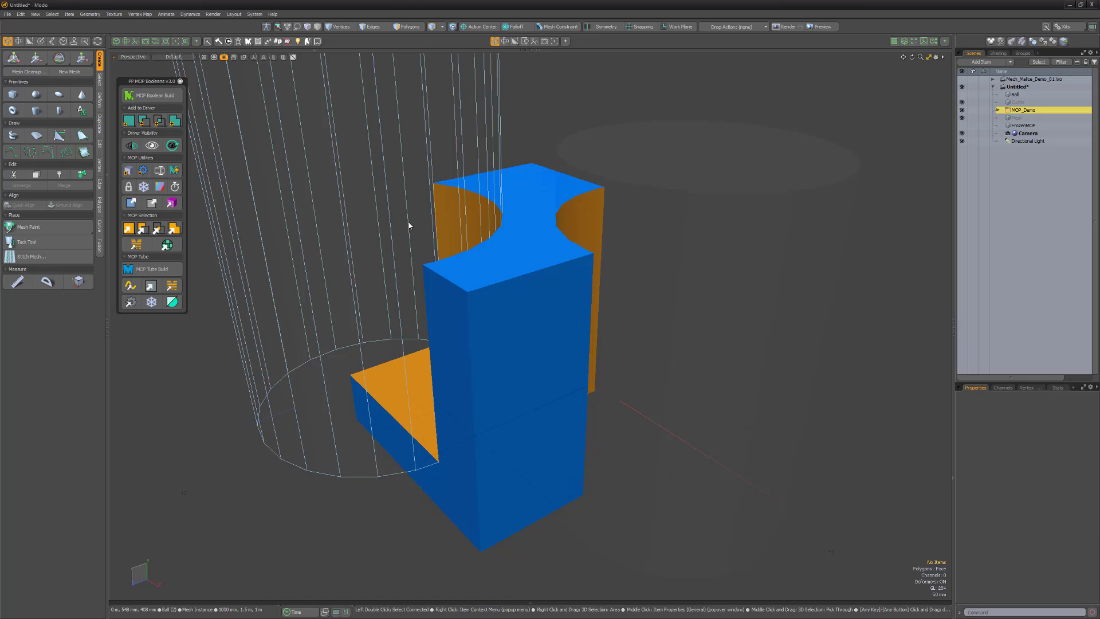
key("ctrl+z")
key("ctrl+z")
left_click(532, 73)
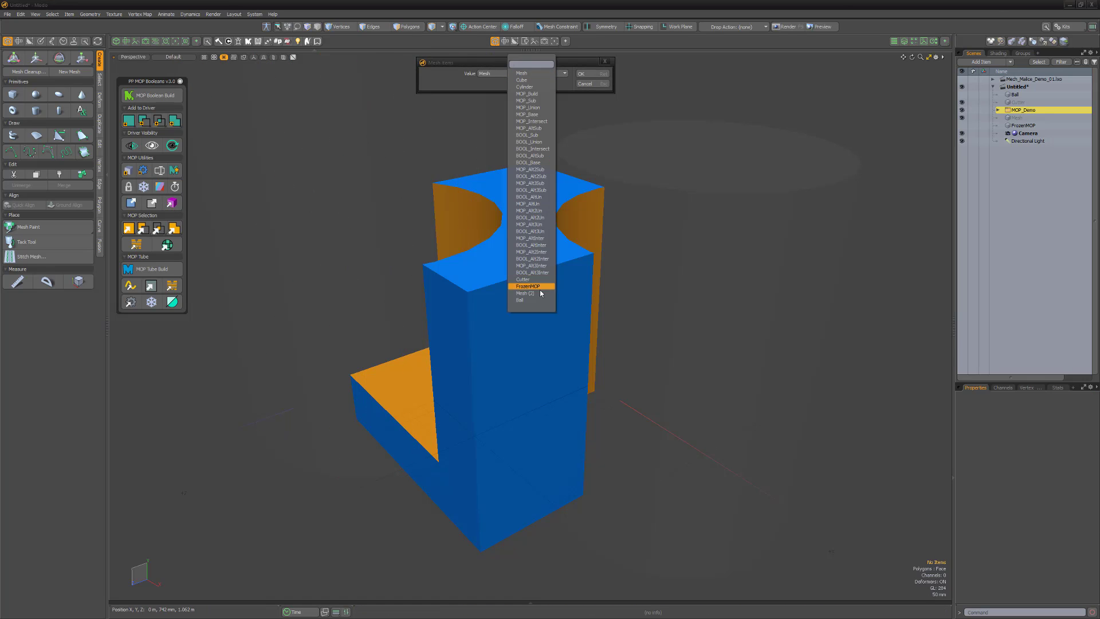
left_click(530, 289)
left_click(586, 73)
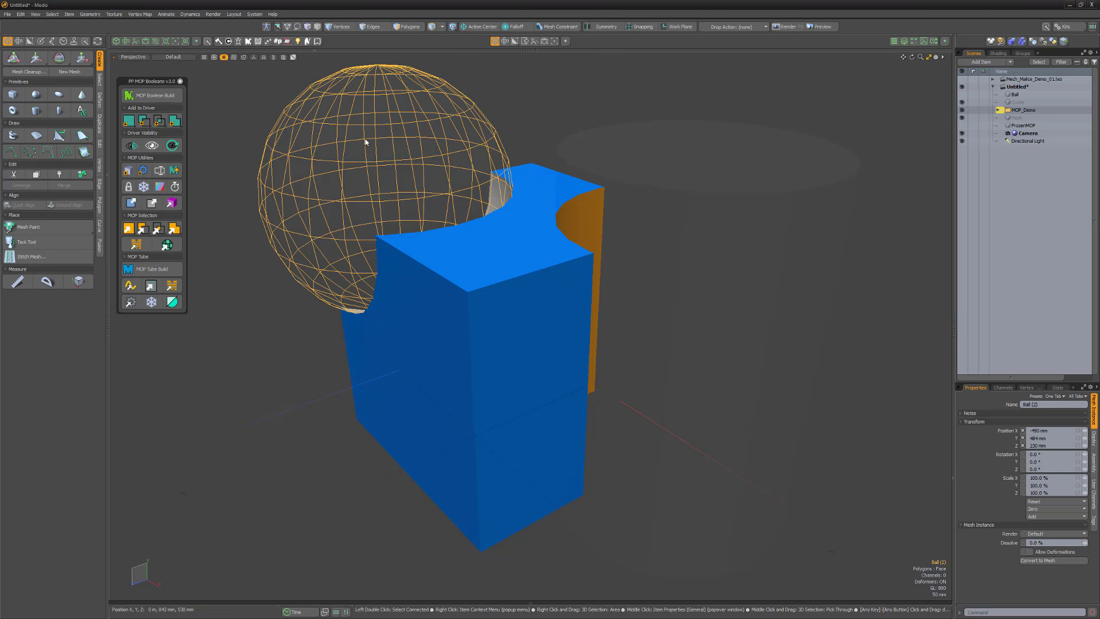
Move the Ball (2) instance inside the blue block to carve a spherical hollow
key("w")
left_click_drag(381, 214, 417, 267)
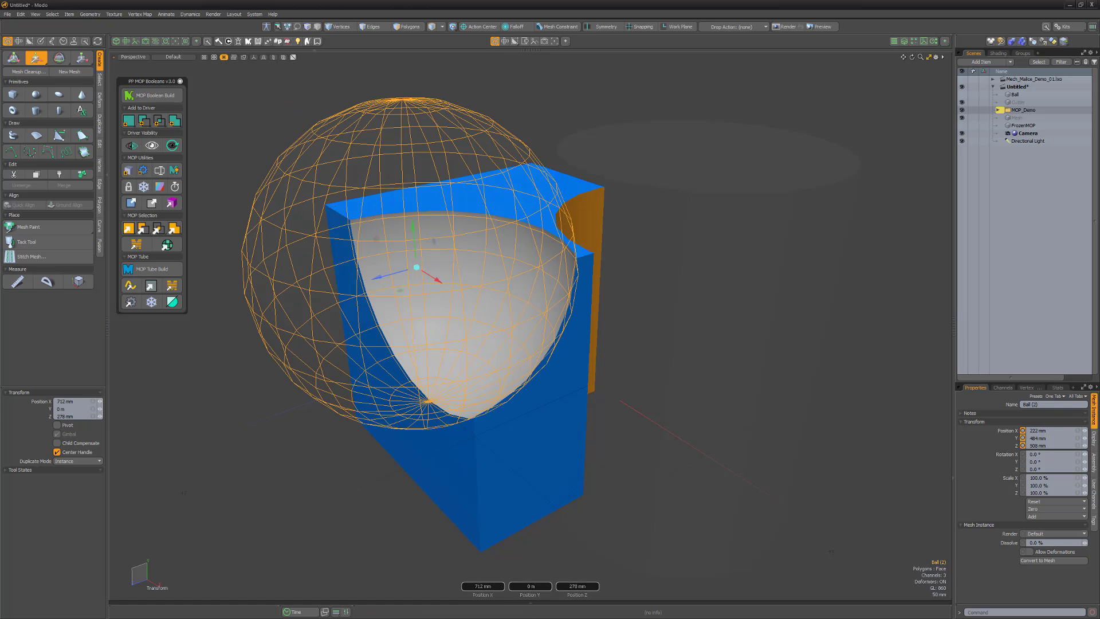
key("space")
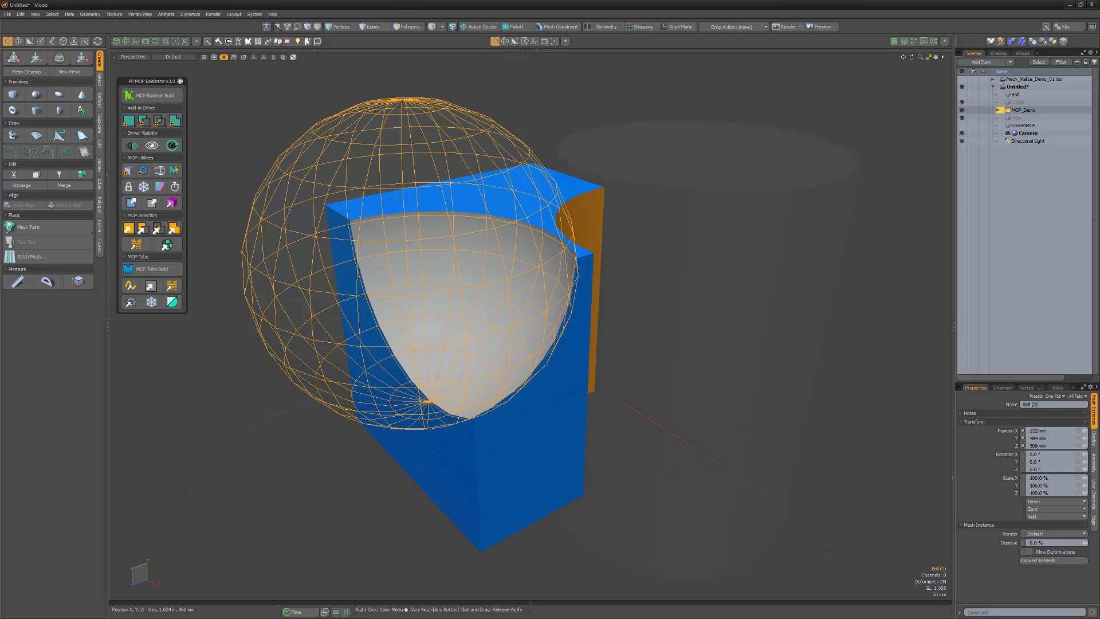
Select all subtraction cutters via MOP Selection, hide them, and deselect everything
left_click(141, 231)
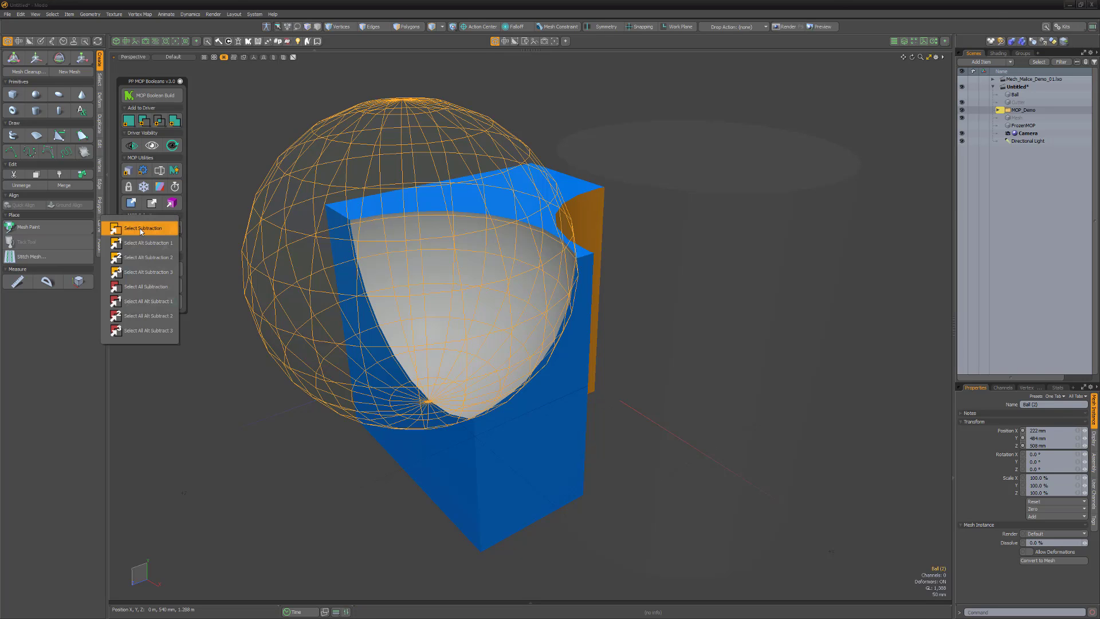
left_click(163, 287)
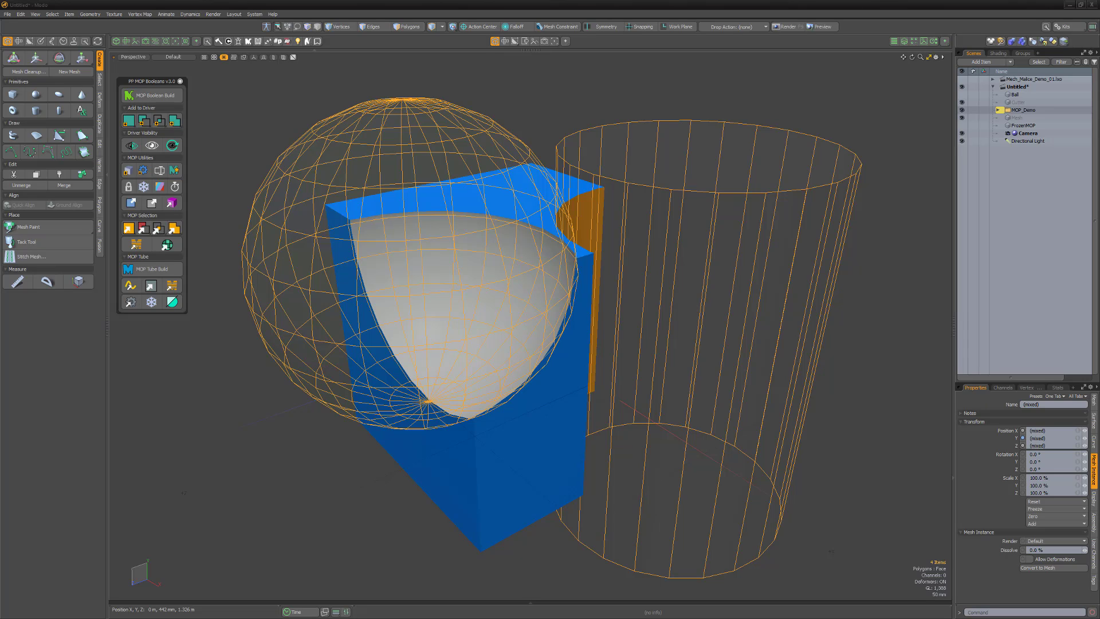
left_click(138, 245)
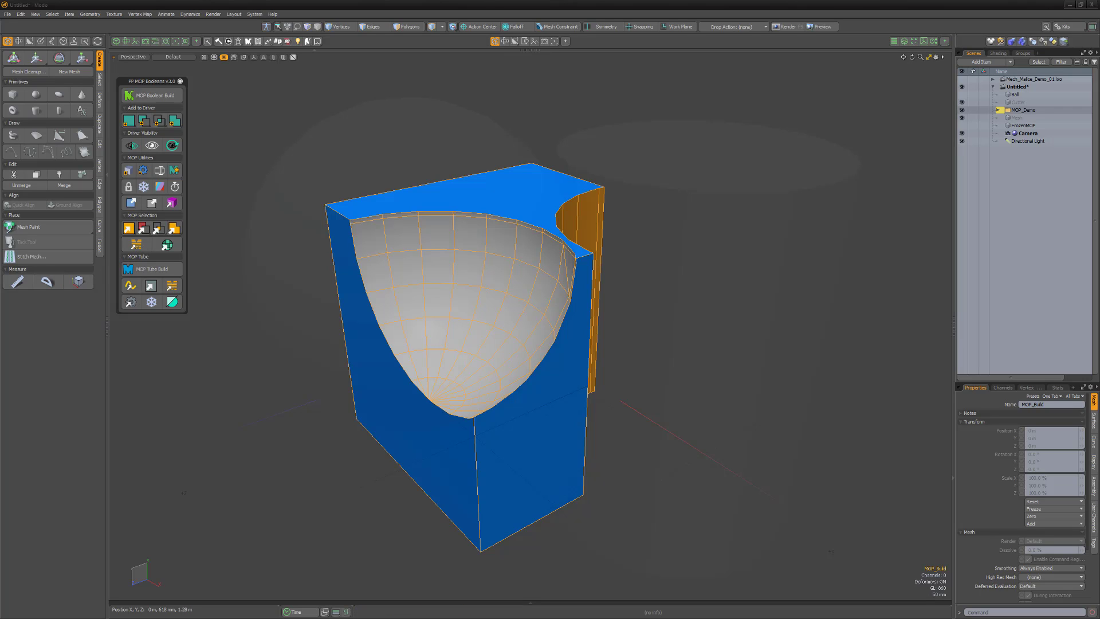
left_click(166, 247)
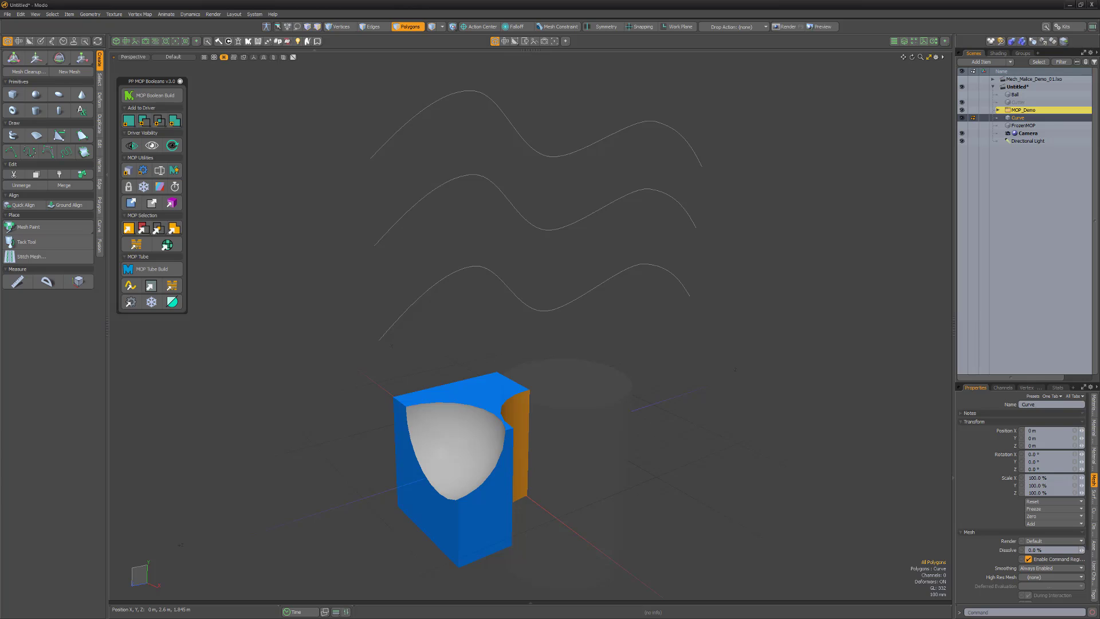
Build MOP tubes along the three wavy curves and subdivide them with Catmull-Clark
left_click_drag(474, 339, 526, 112)
left_click(167, 271)
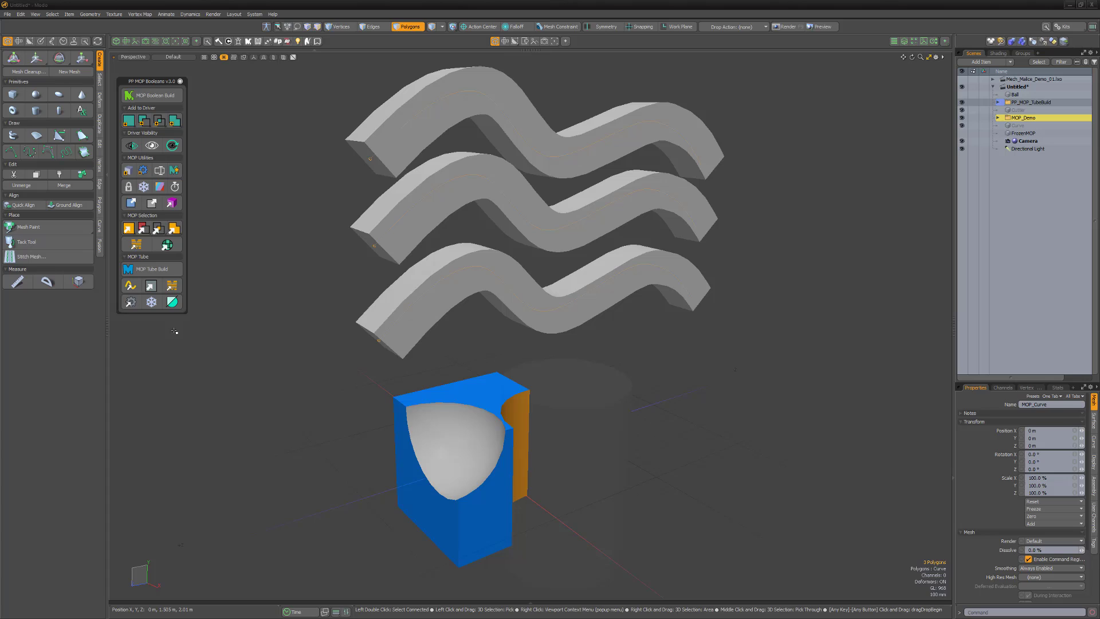
left_click(131, 302)
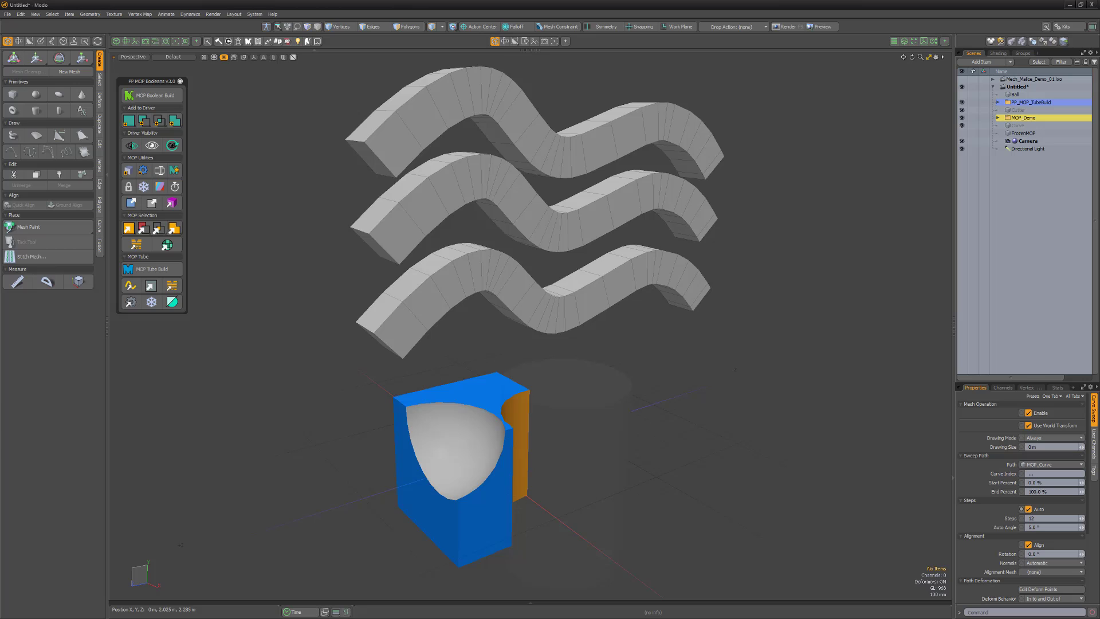
left_click(390, 235)
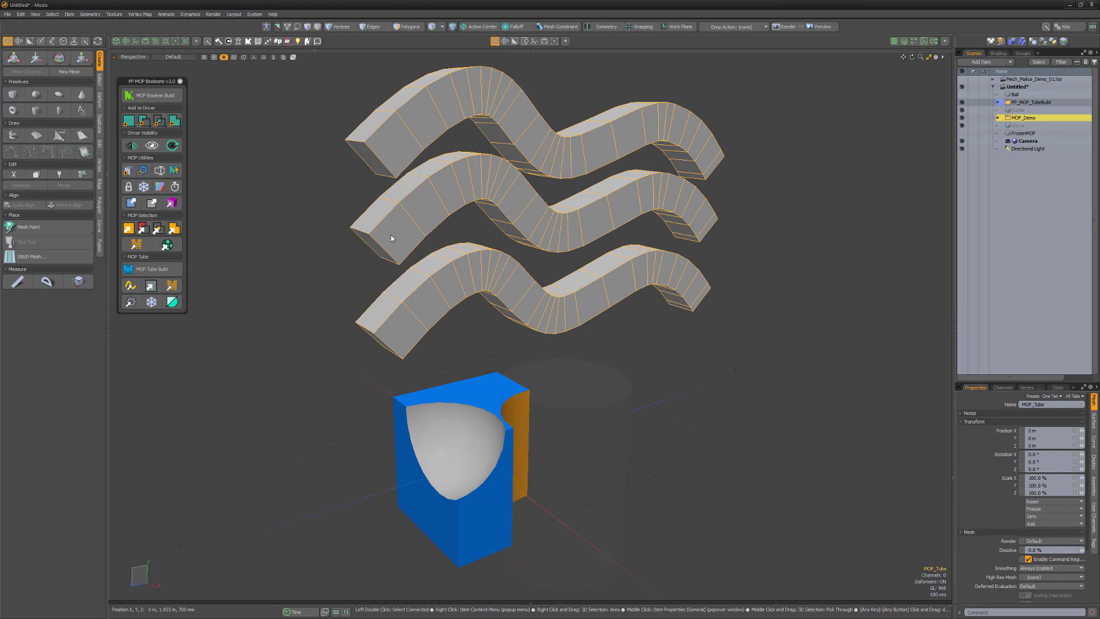
left_click(177, 305)
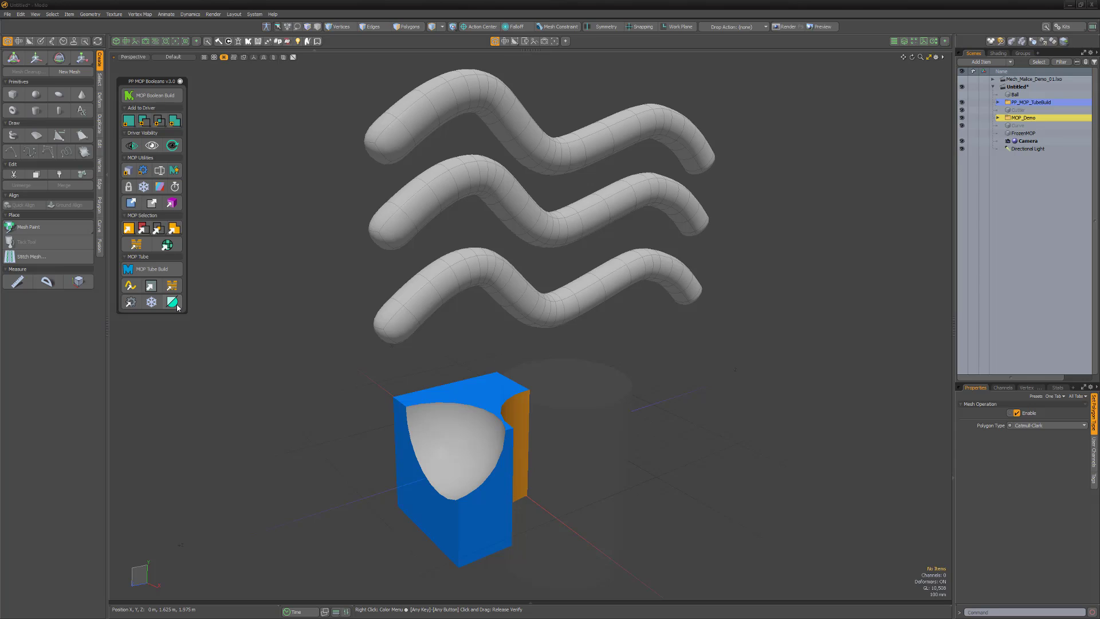